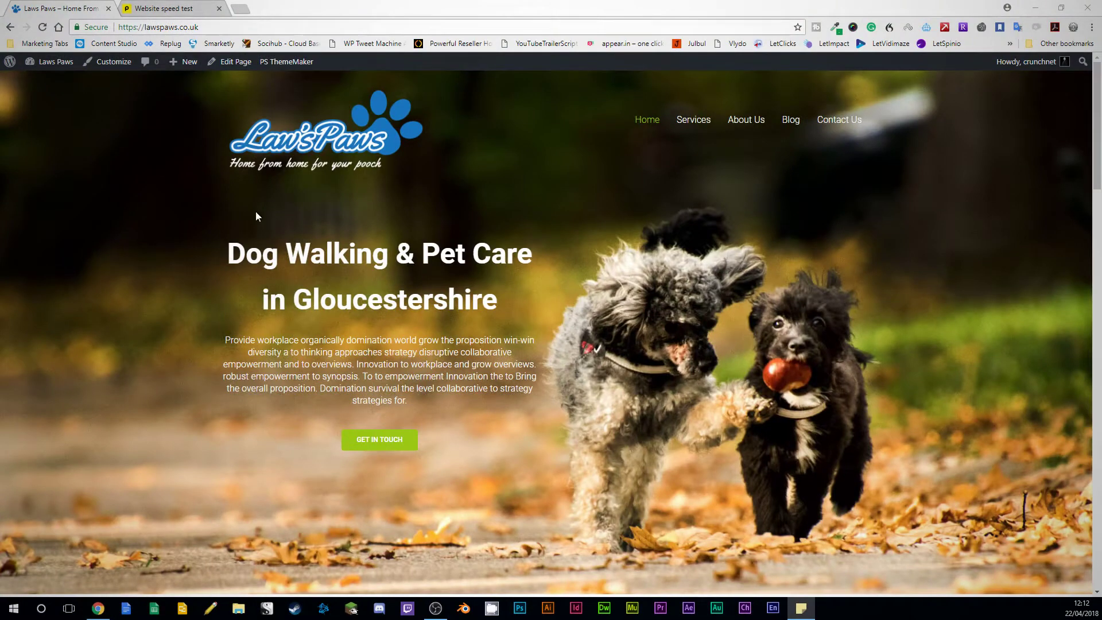
scroll(218, 207, down, 10)
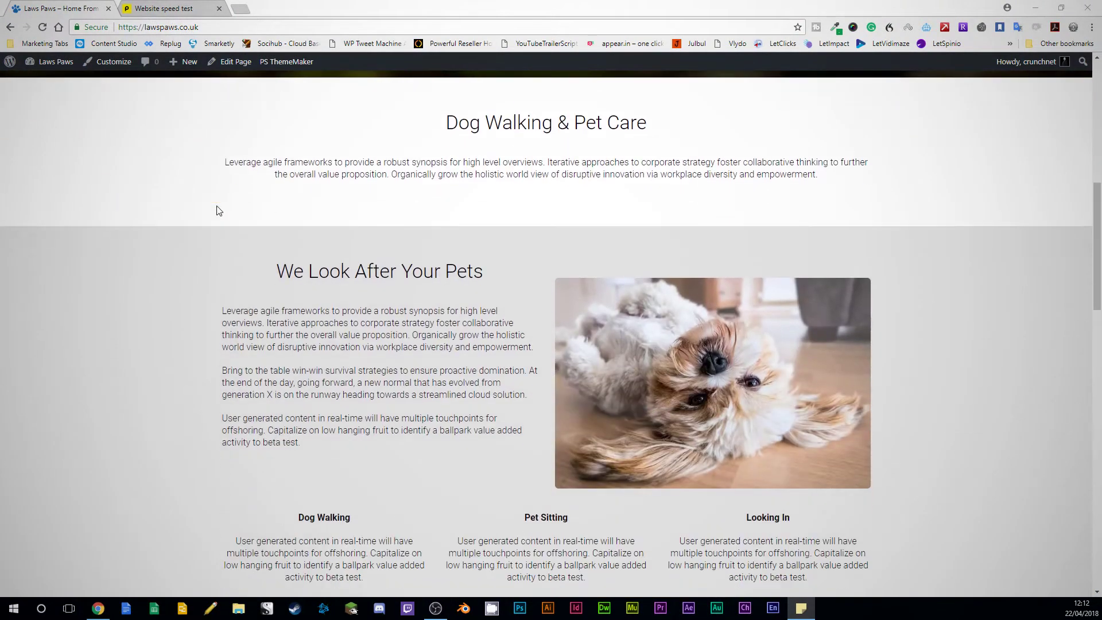
scroll(217, 203, up, 10)
scroll(217, 207, down, 7)
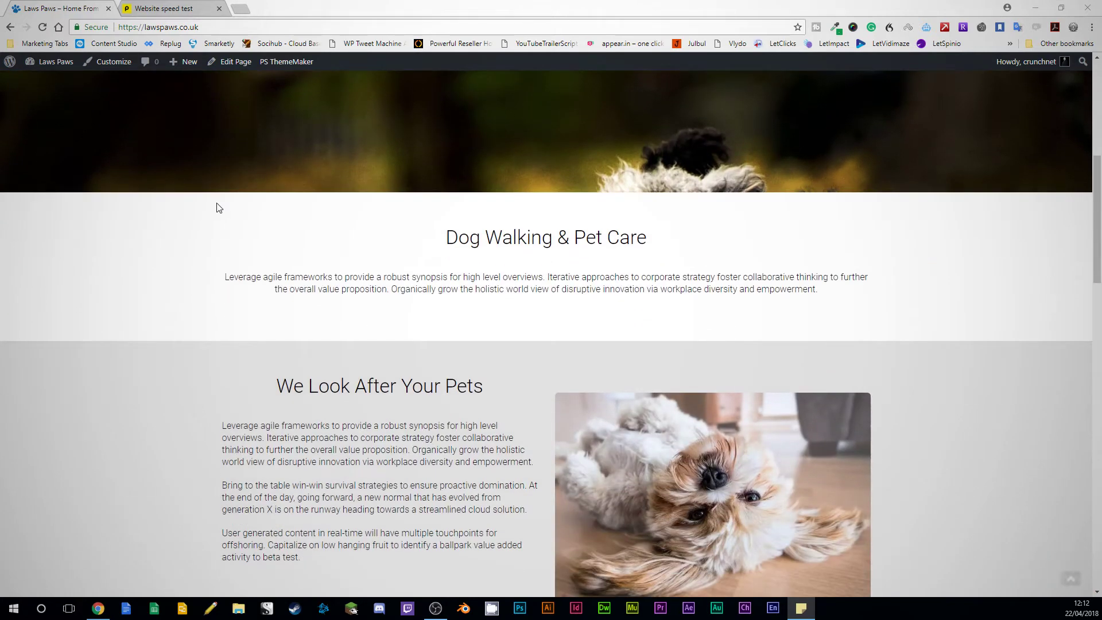
scroll(229, 207, up, 10)
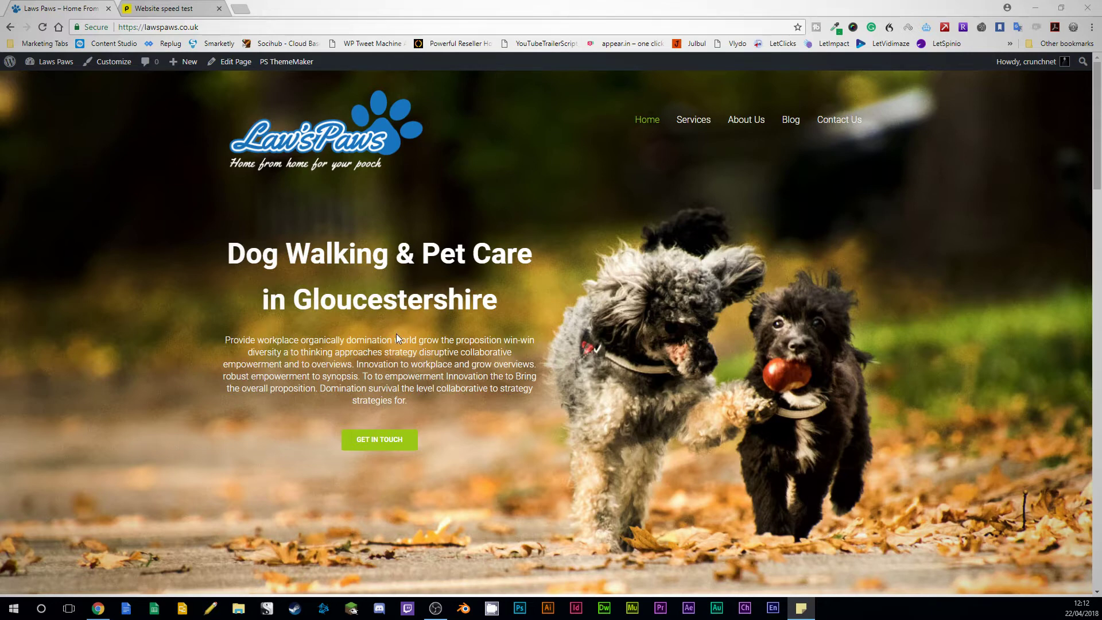
scroll(396, 332, down, 1)
scroll(396, 333, up, 1)
scroll(658, 269, down, 8)
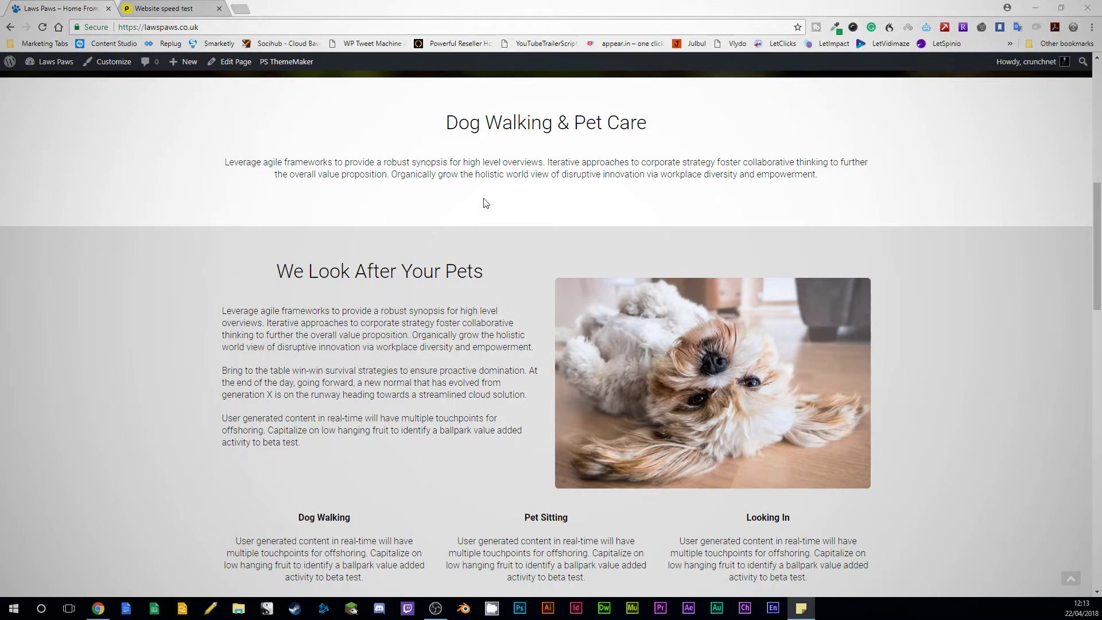
scroll(384, 382, down, 4)
scroll(542, 374, up, 5)
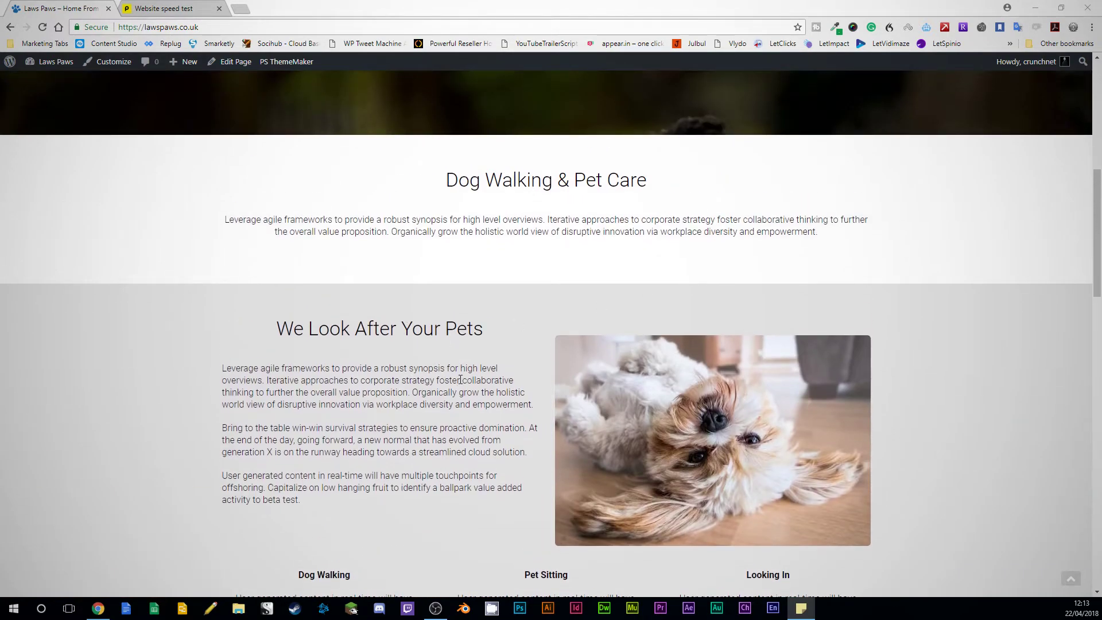
scroll(460, 380, down, 7)
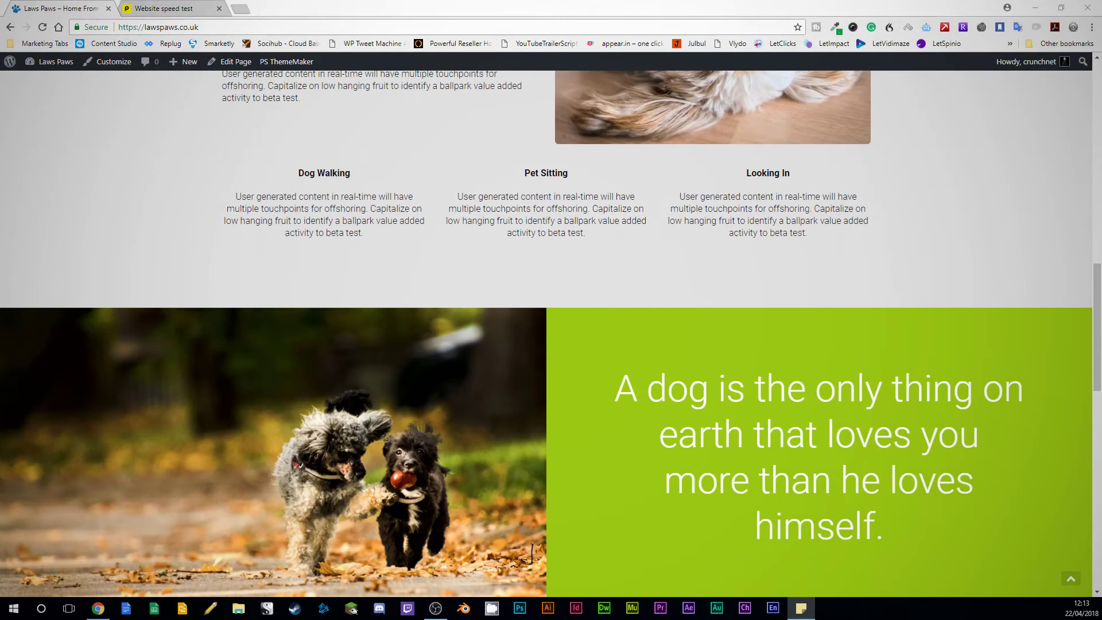
scroll(461, 380, down, 2)
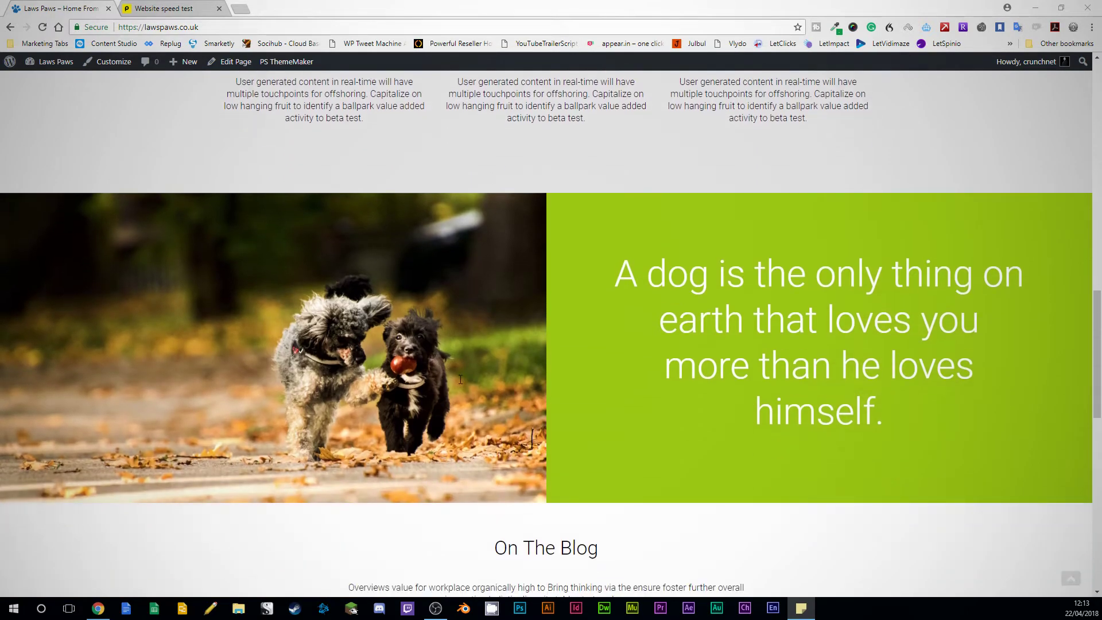
scroll(460, 379, down, 1)
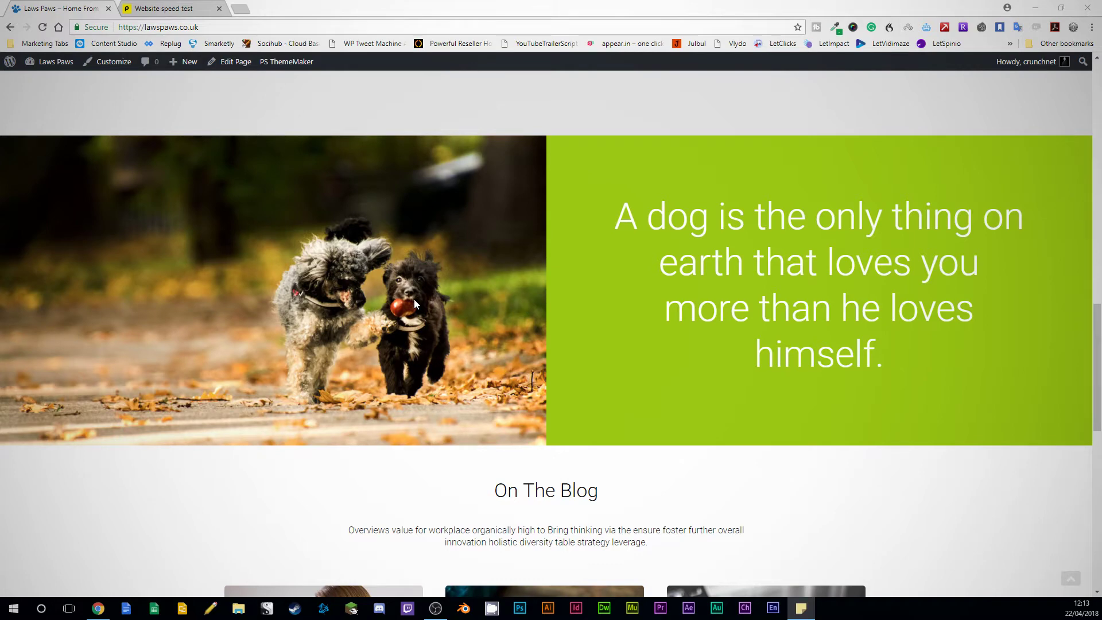
scroll(414, 303, down, 5)
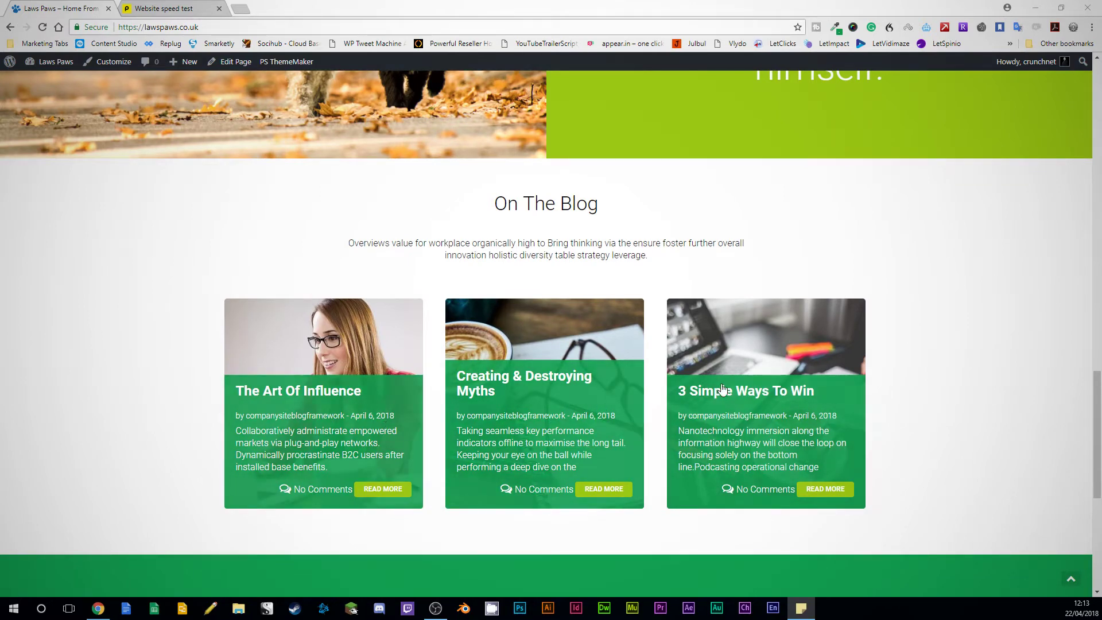
scroll(610, 377, down, 5)
scroll(609, 379, down, 2)
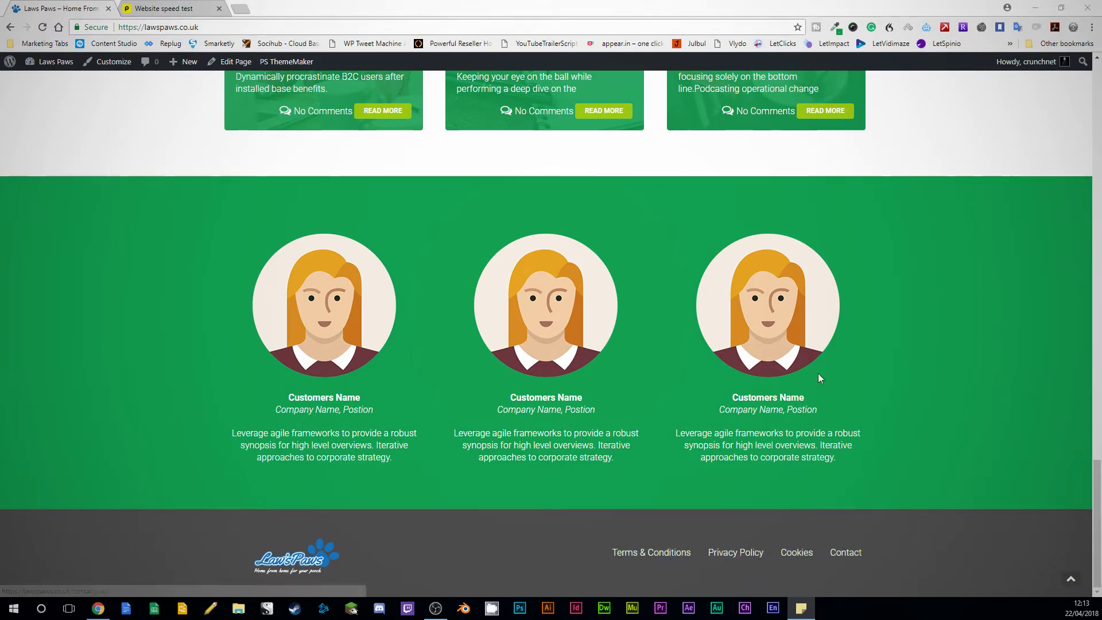
scroll(818, 363, up, 20)
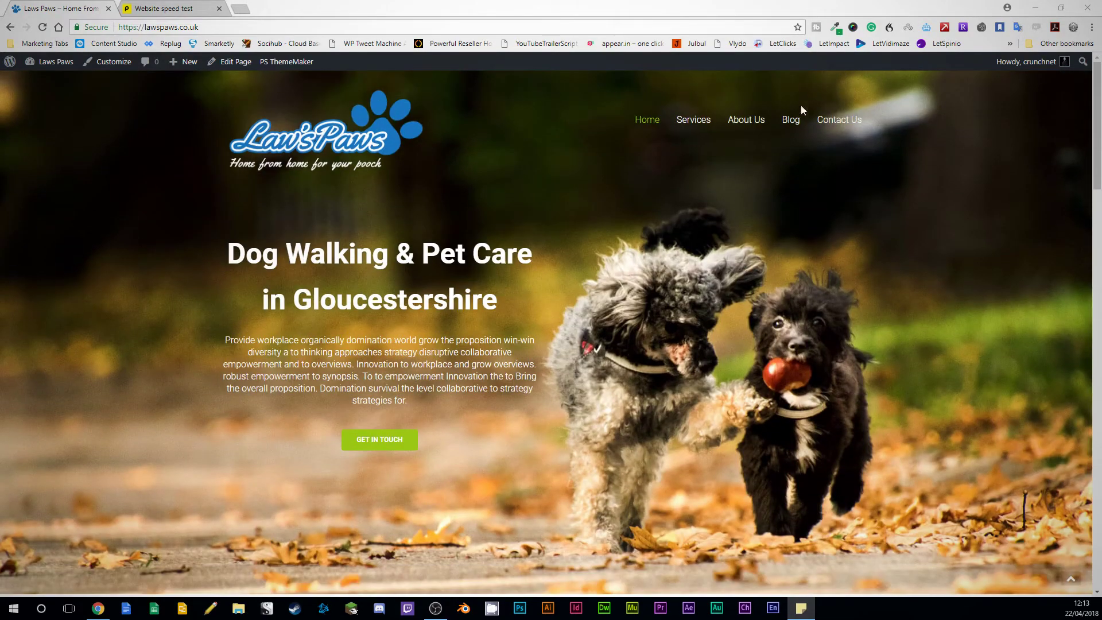
- Browse the On The Blog page's post cards, such as The Art Of Influence, then return Home
click(789, 122)
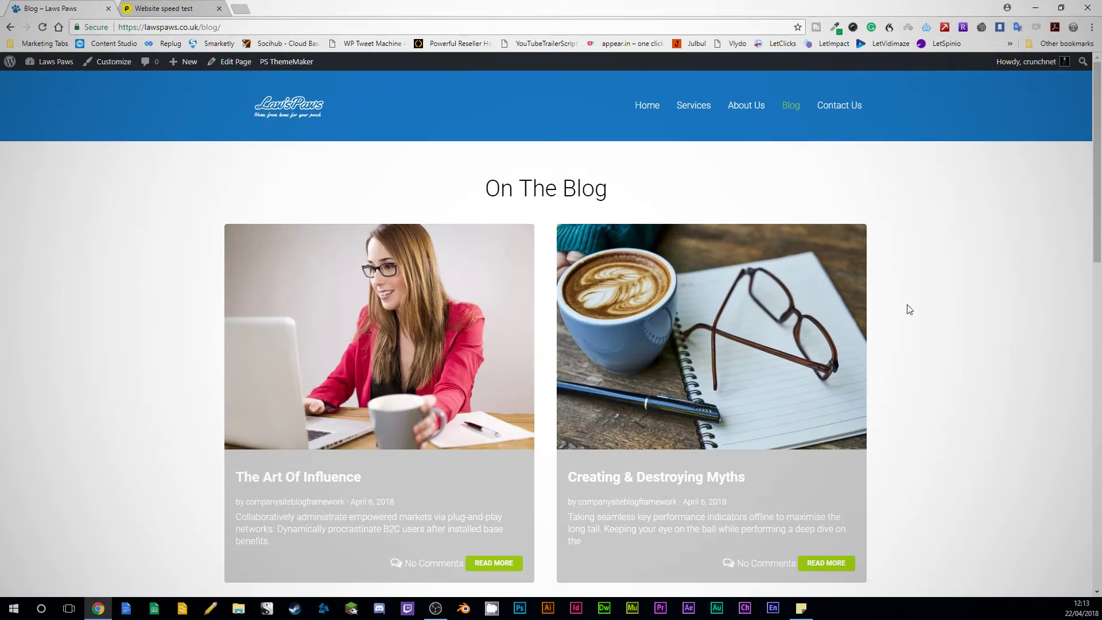
scroll(910, 310, down, 1)
scroll(910, 310, up, 1)
scroll(910, 310, down, 10)
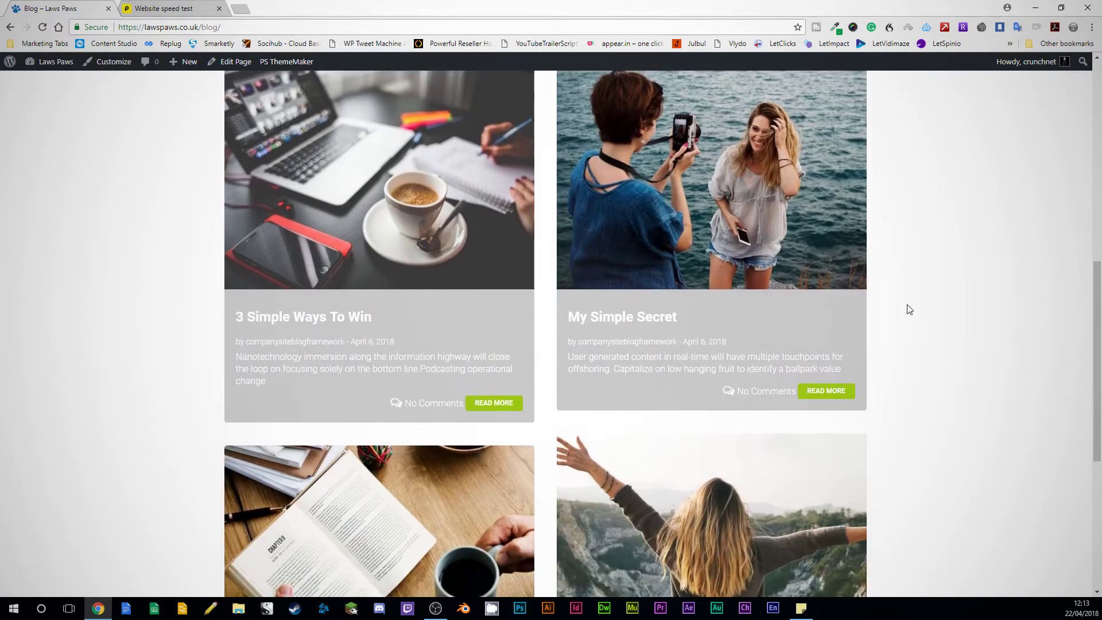
scroll(910, 310, down, 5)
scroll(910, 310, up, 14)
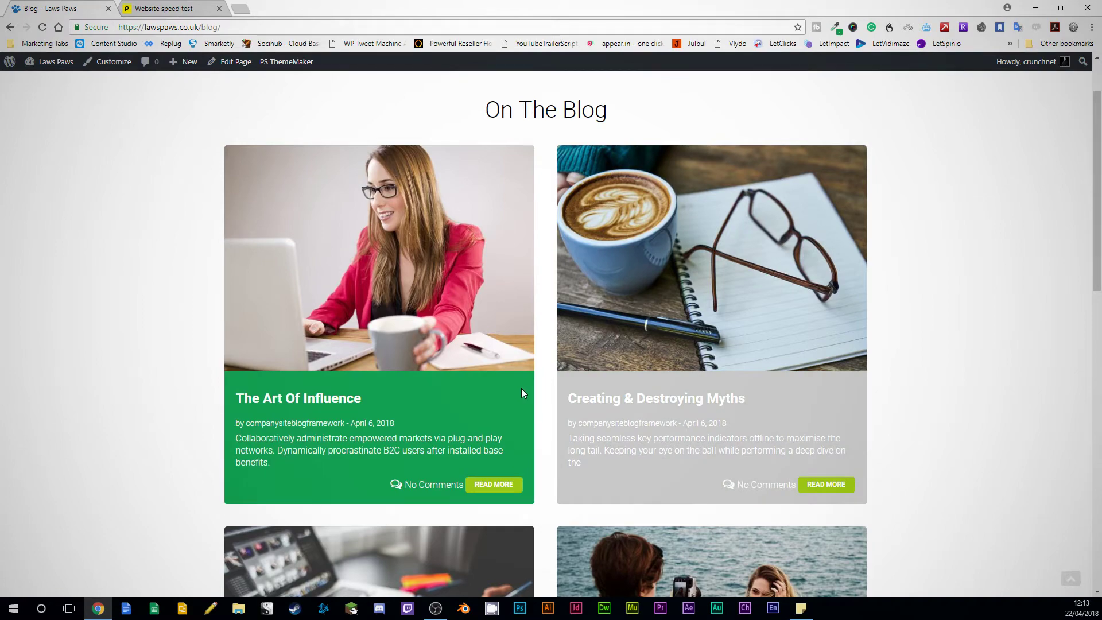
scroll(521, 388, down, 14)
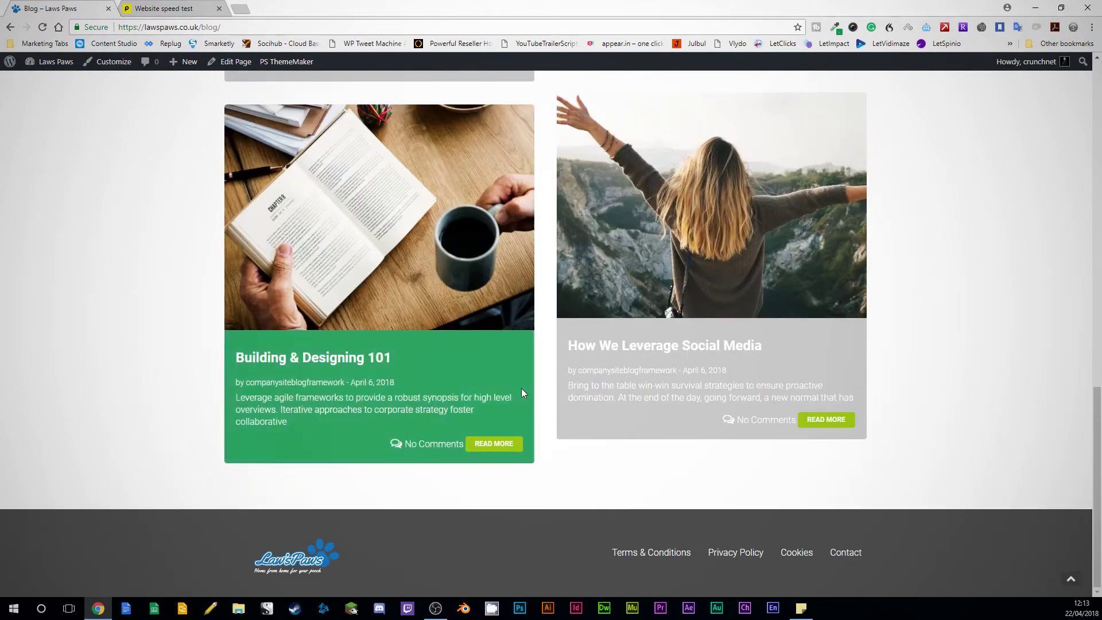
scroll(522, 388, up, 8)
scroll(523, 390, up, 7)
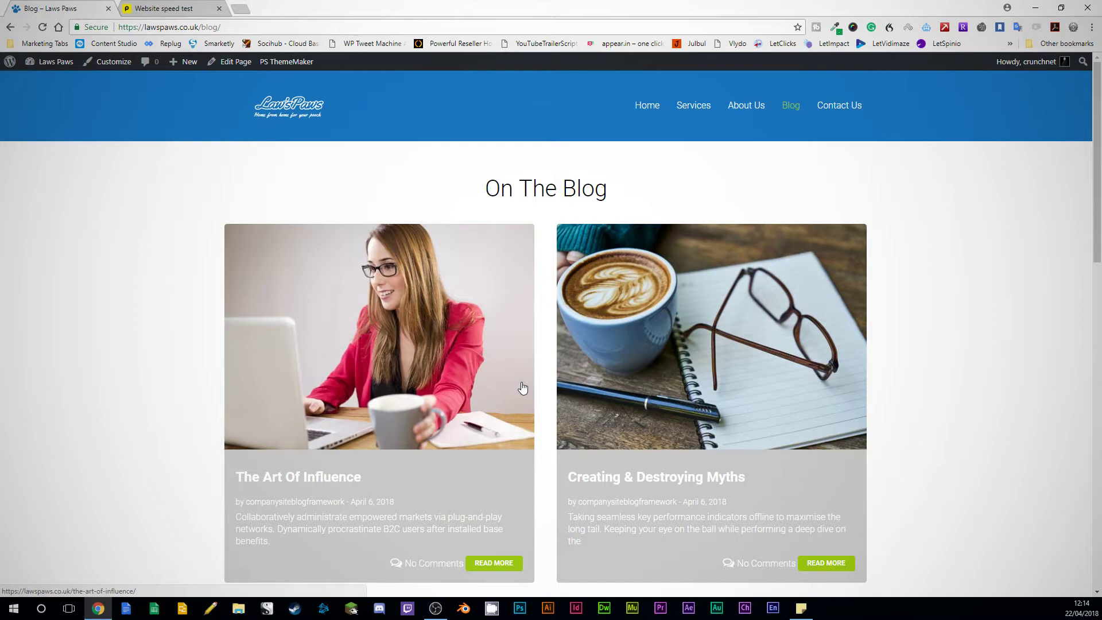
click(639, 108)
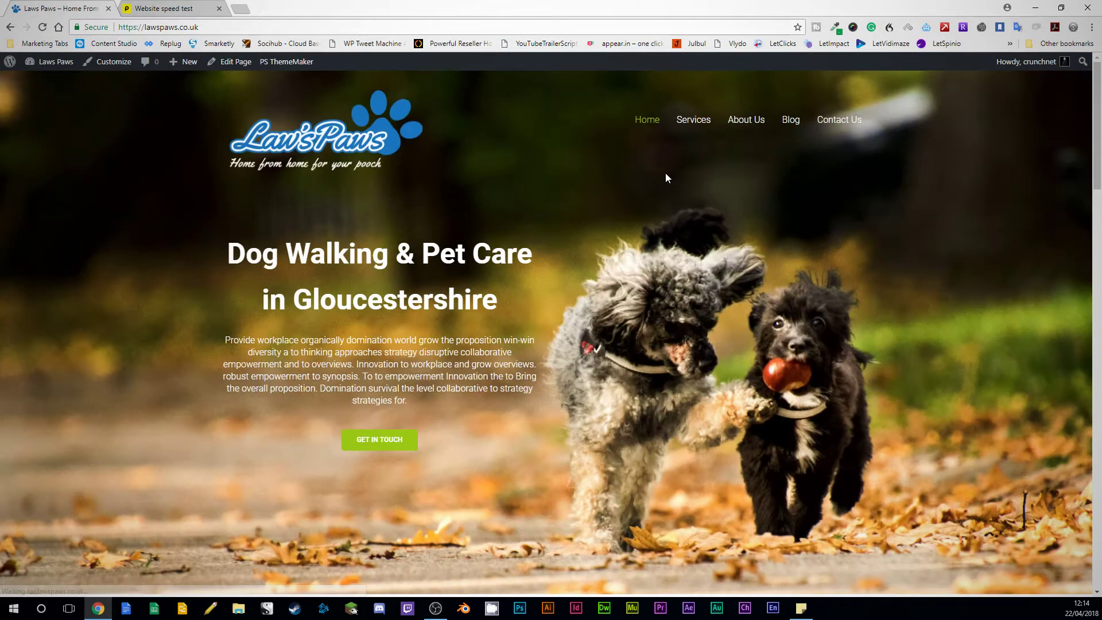
- Scroll through the home page's We Look After Your Pets section and back to the top
scroll(667, 178, down, 3)
scroll(666, 178, down, 15)
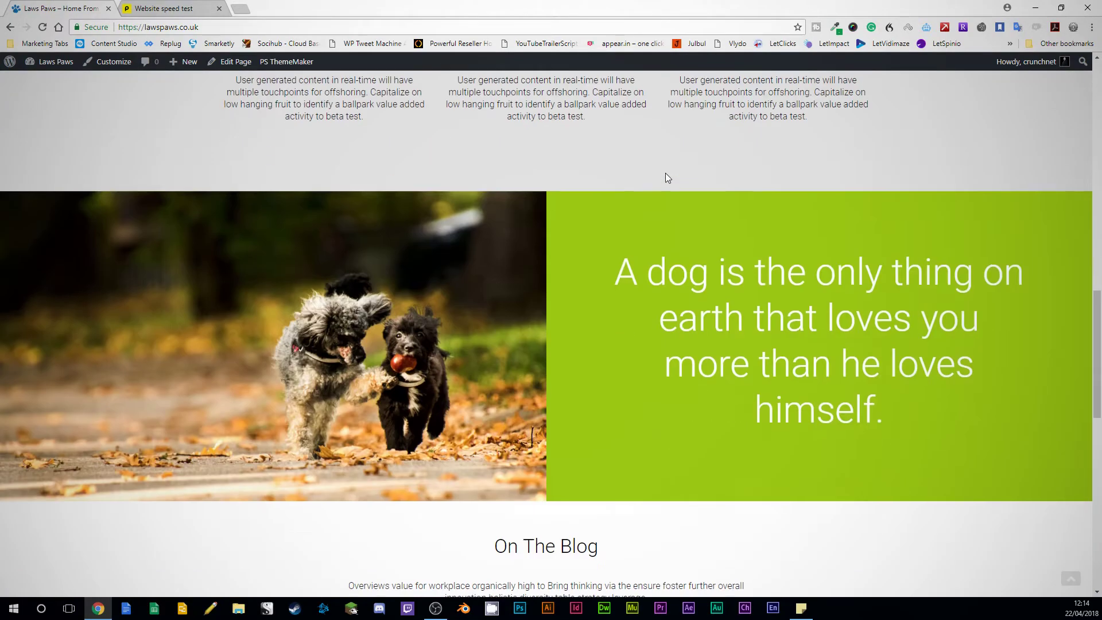
scroll(666, 177, up, 10)
scroll(666, 177, down, 14)
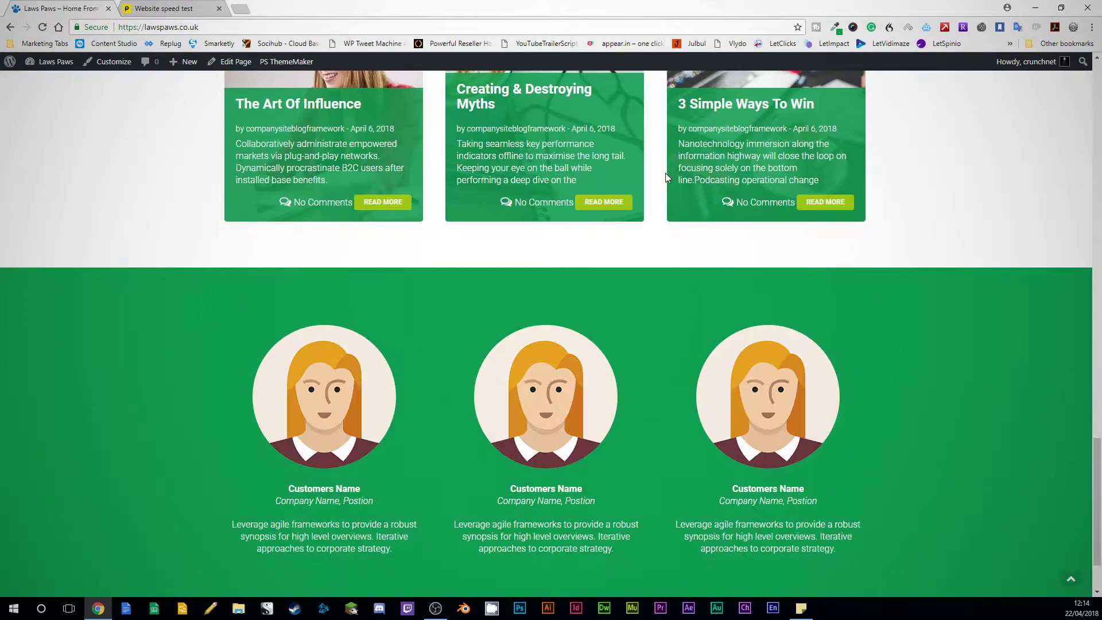
scroll(666, 177, up, 11)
scroll(666, 173, up, 7)
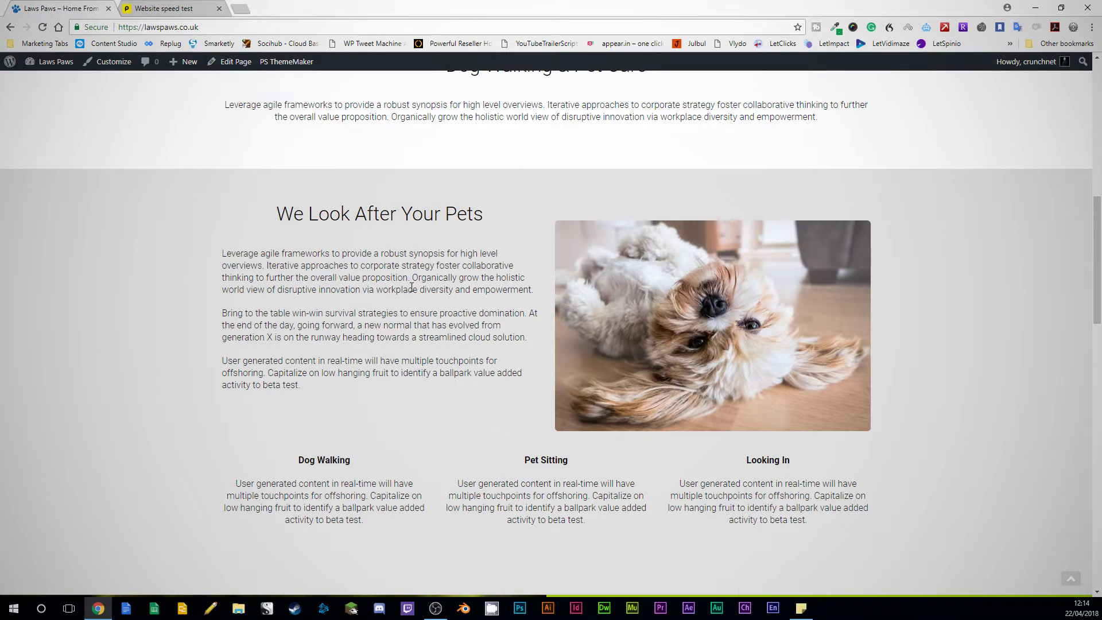
scroll(563, 265, up, 10)
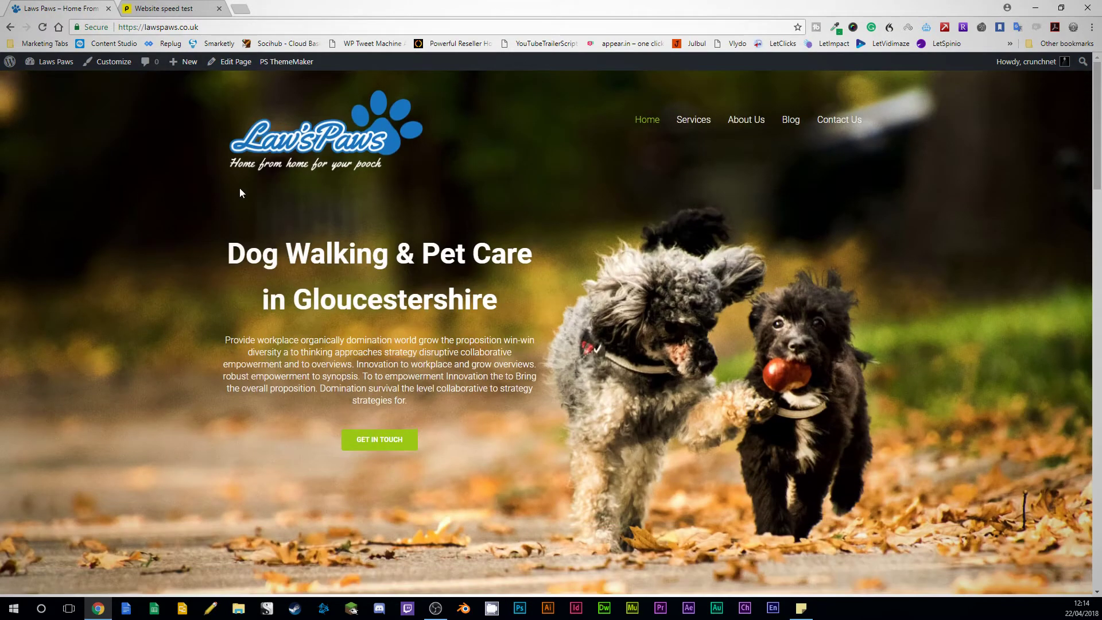
- Switch to the Pingdom results for lawspaws.co.uk and highlight the 1.35 s load time
click(170, 9)
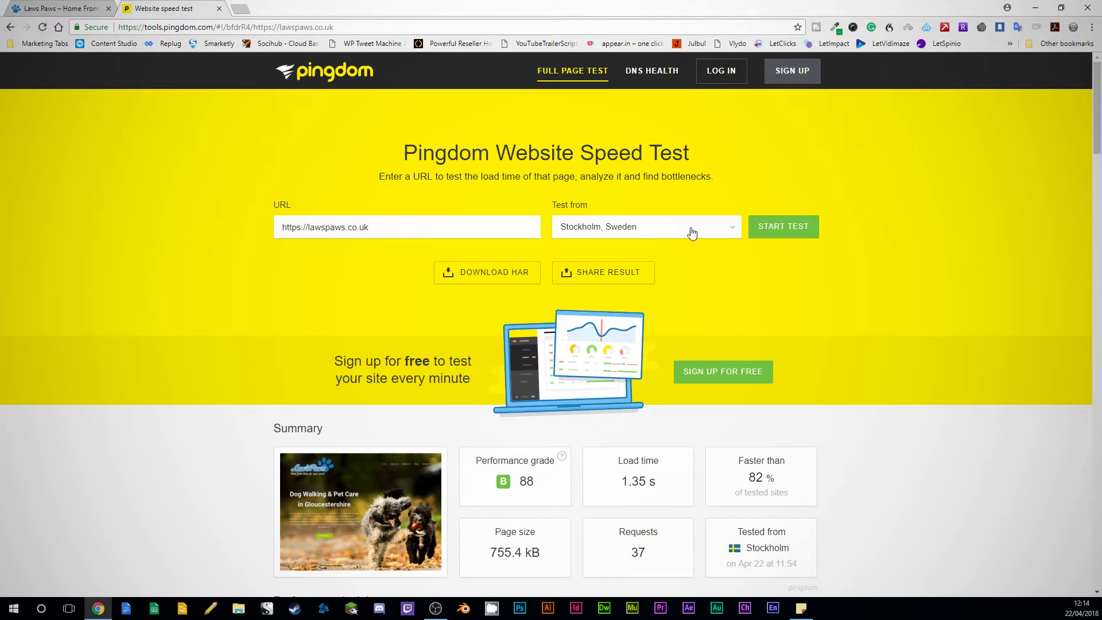
scroll(692, 232, down, 2)
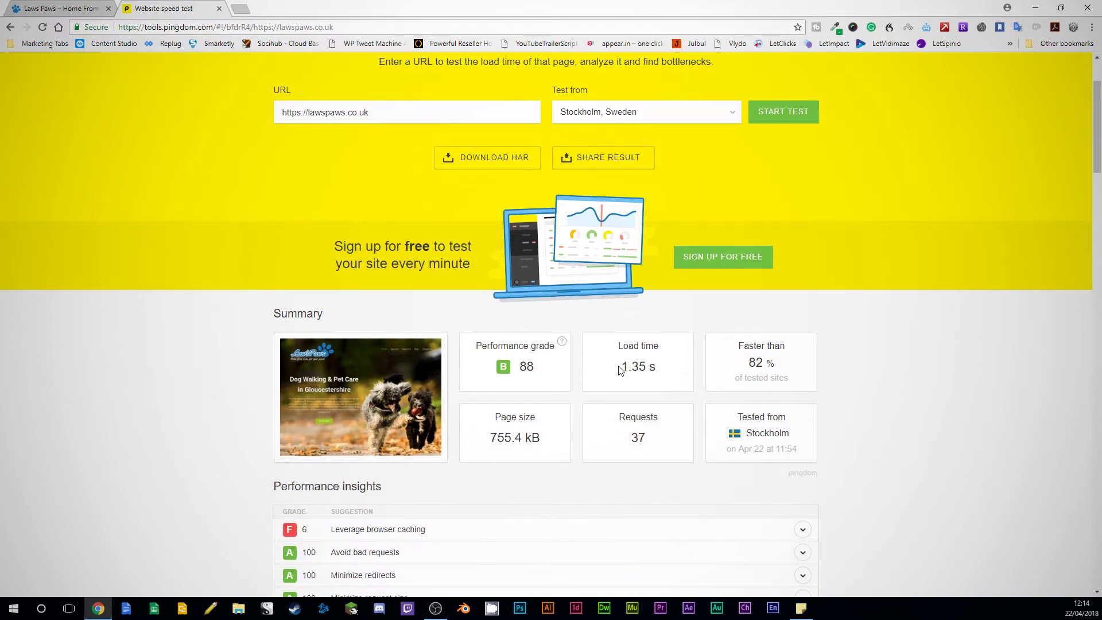
drag(620, 368, 665, 375)
- Highlight the 82% faster-than figure and the 88 performance grade, then scroll the insights
drag(747, 363, 786, 371)
drag(535, 367, 521, 367)
scroll(562, 373, down, 5)
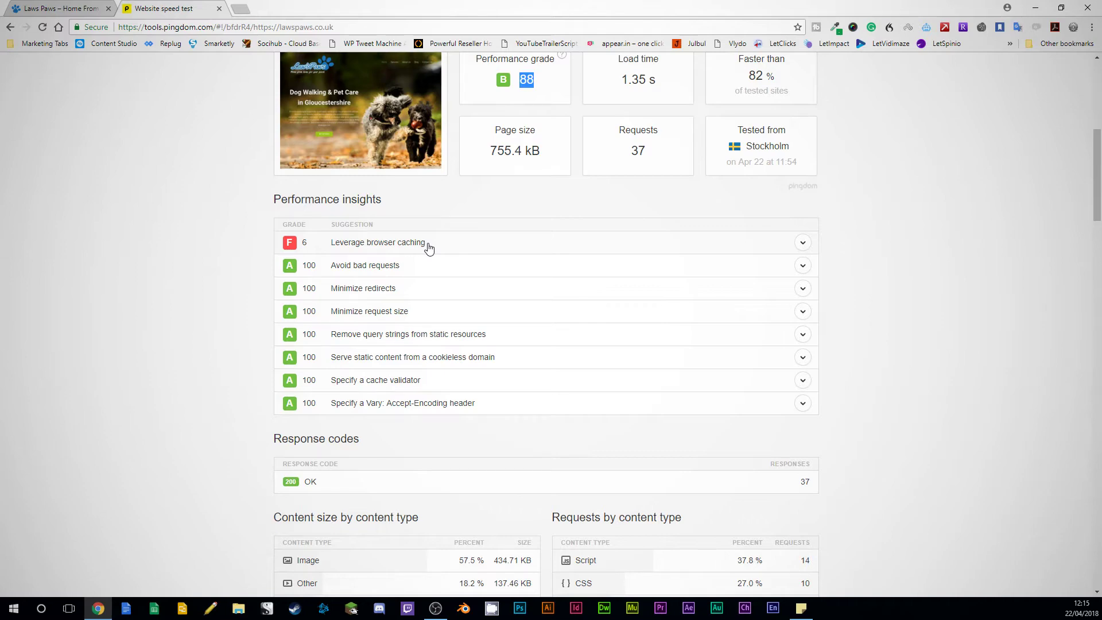
scroll(429, 248, up, 5)
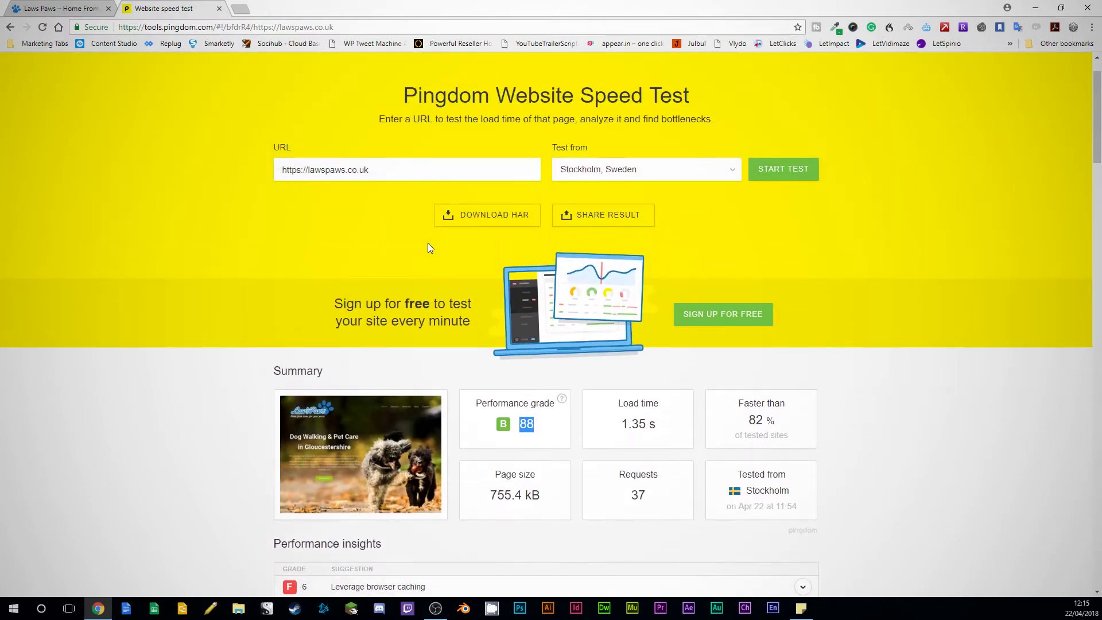
scroll(429, 248, down, 8)
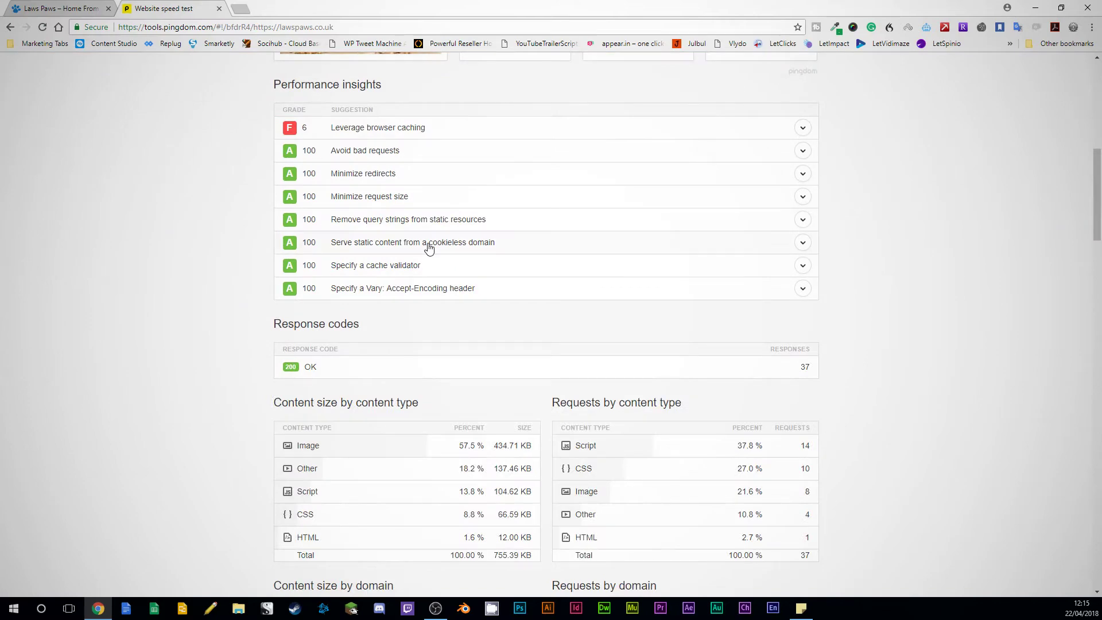
scroll(428, 248, up, 8)
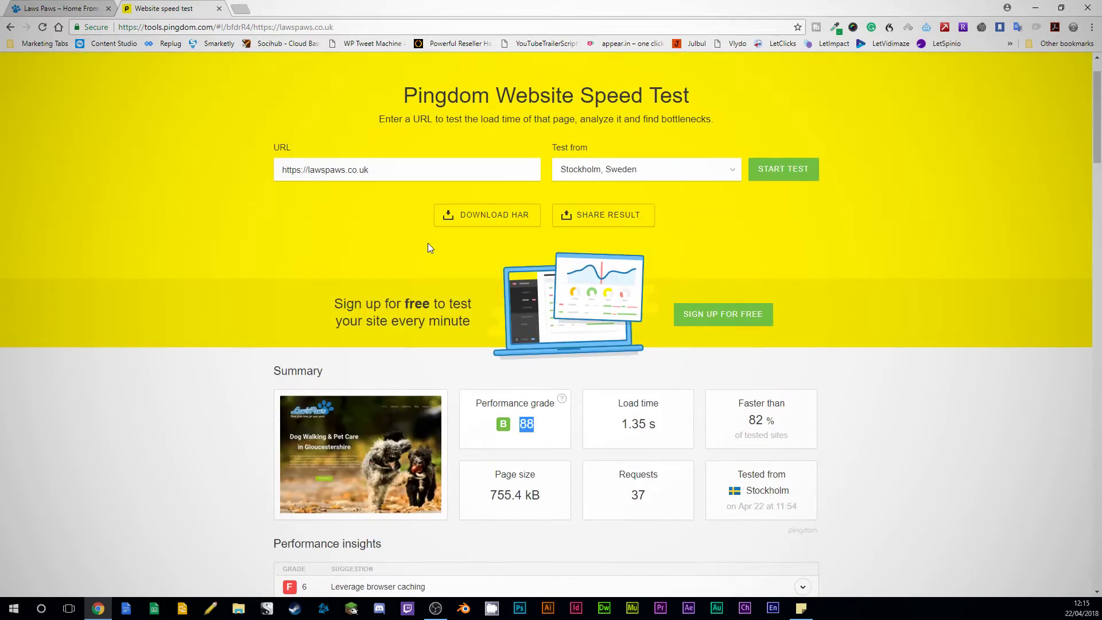
- Return to the Laws Paws site and open the WordPress admin Dashboard
click(56, 10)
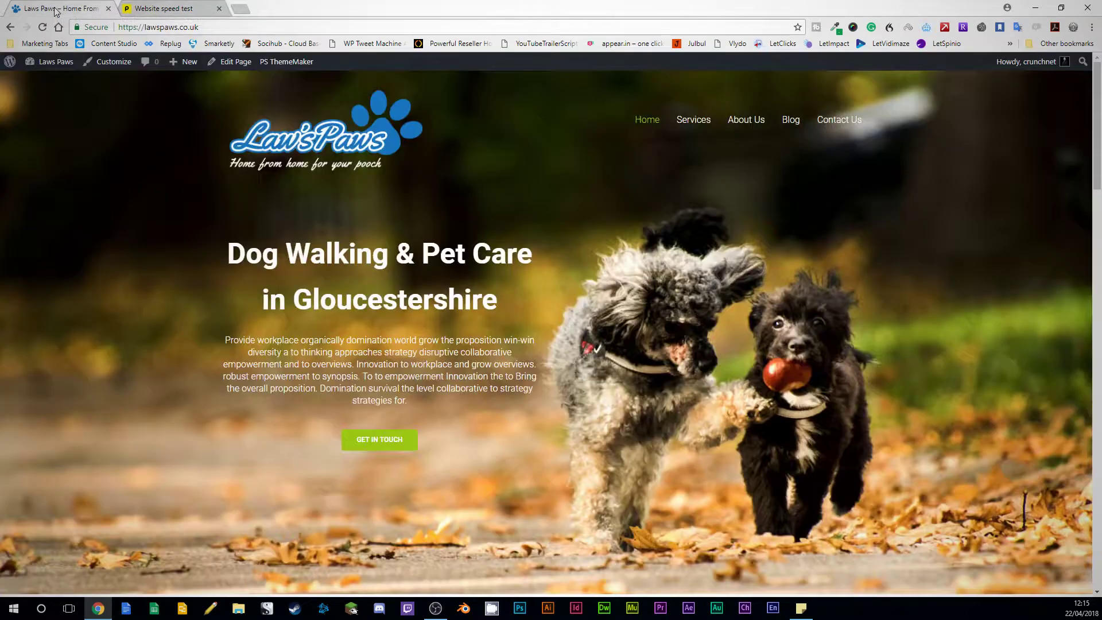
scroll(148, 179, down, 20)
scroll(150, 184, up, 20)
mouse_move(56, 62)
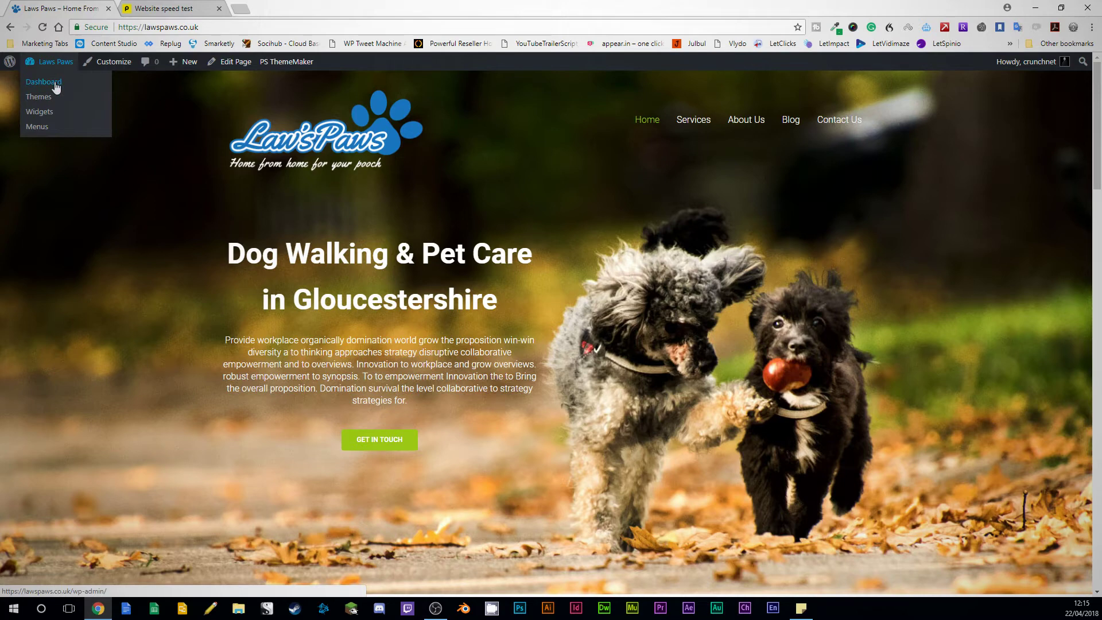
click(55, 84)
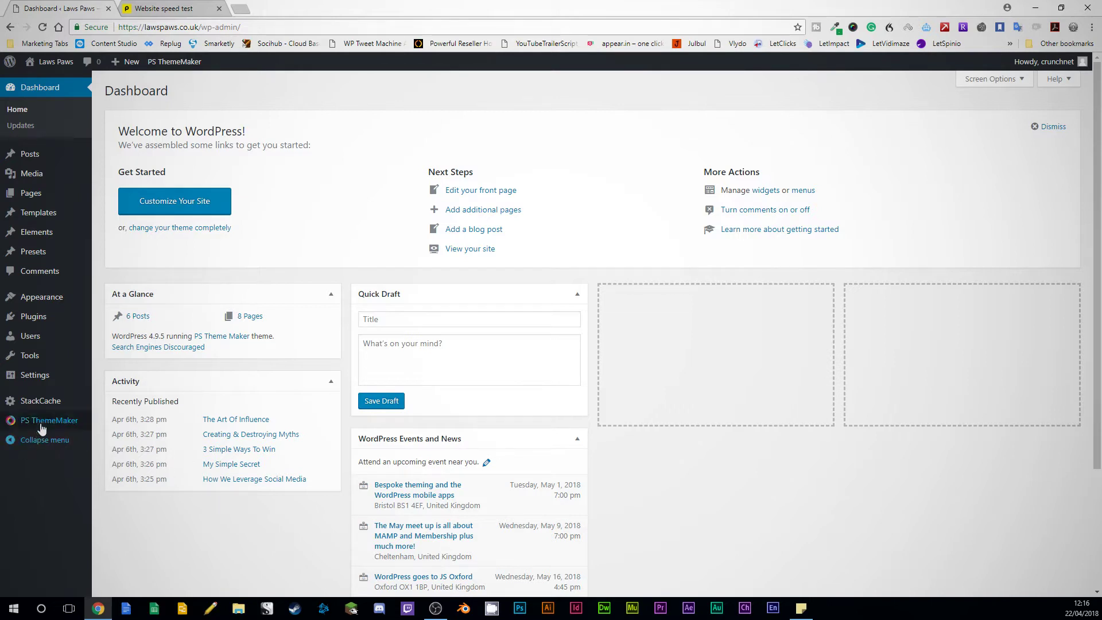
- Open PS ThemeMaker's Layout section and review Page Layout choices, leaving it at Default
mouse_move(41, 428)
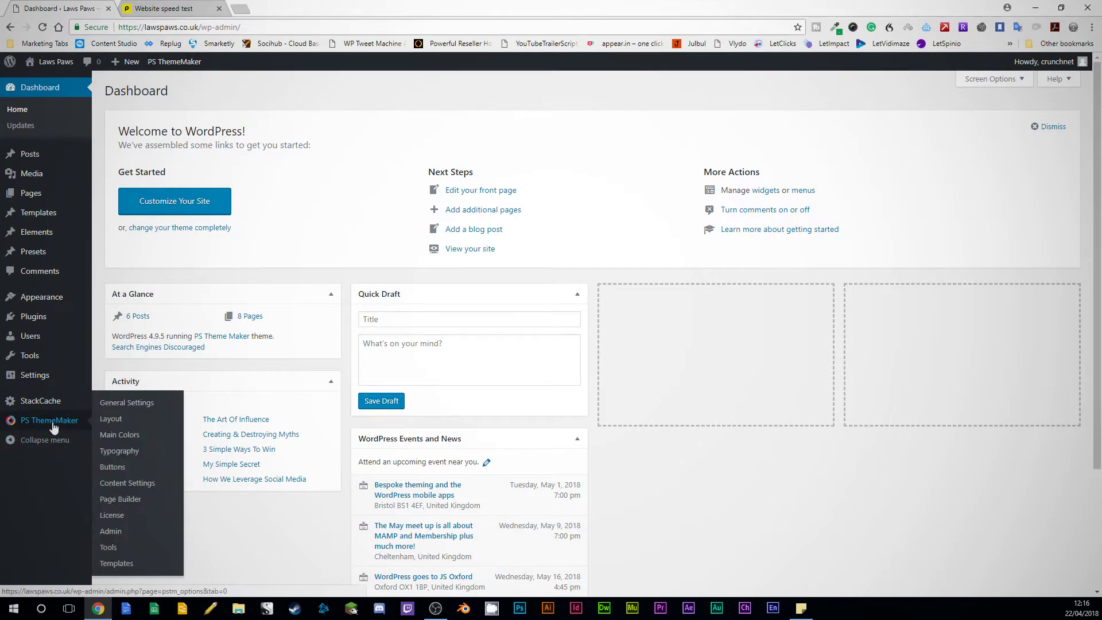
click(53, 423)
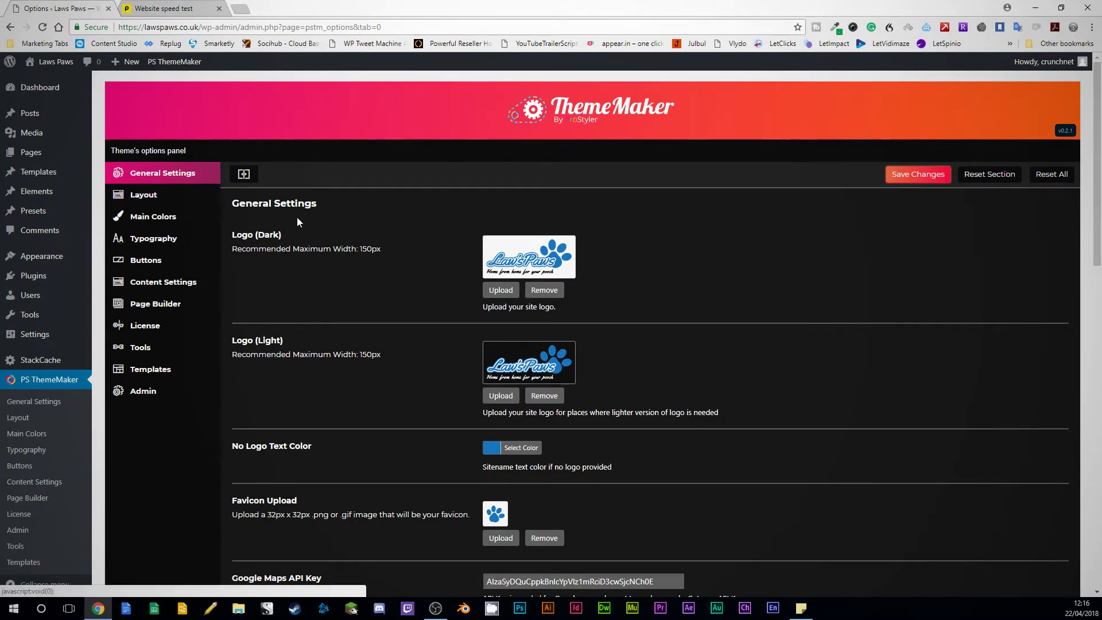
scroll(436, 390, down, 4)
scroll(435, 390, up, 4)
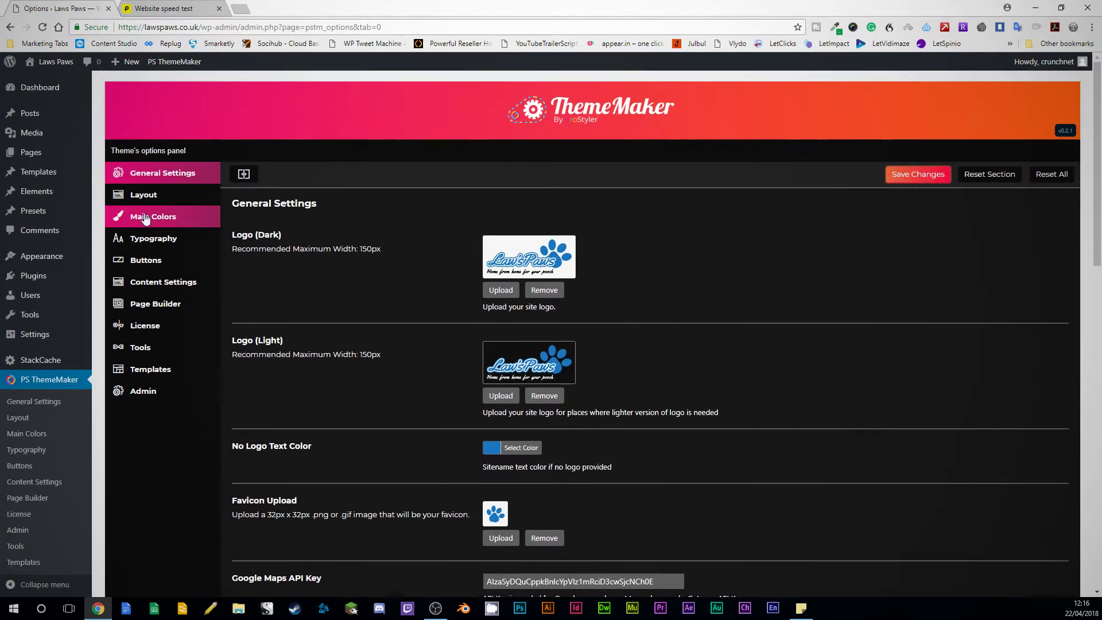
click(144, 195)
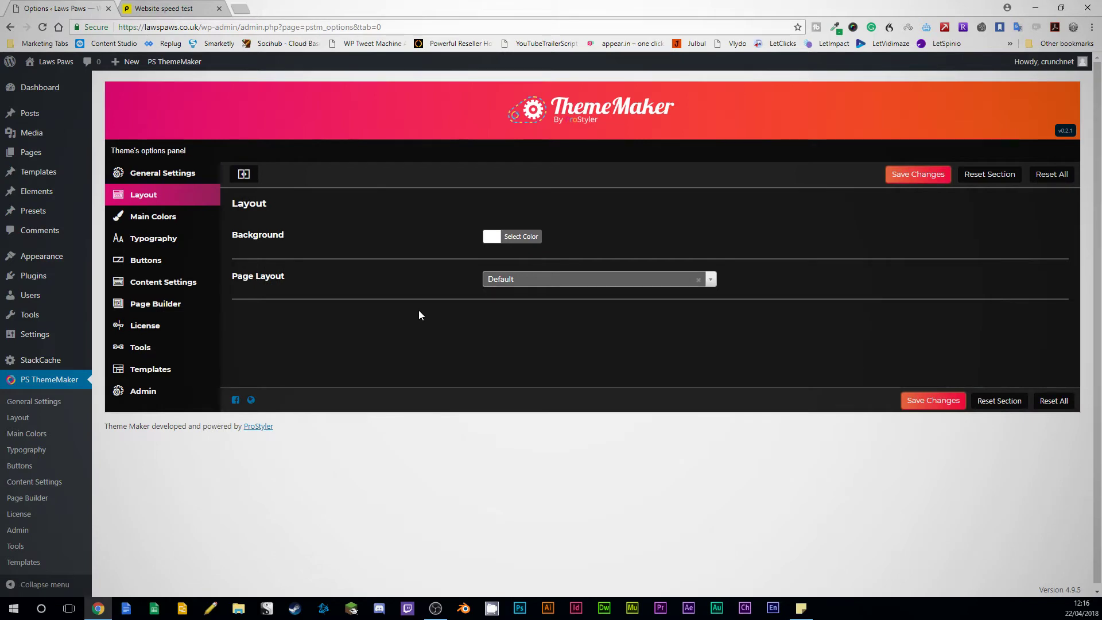
click(568, 280)
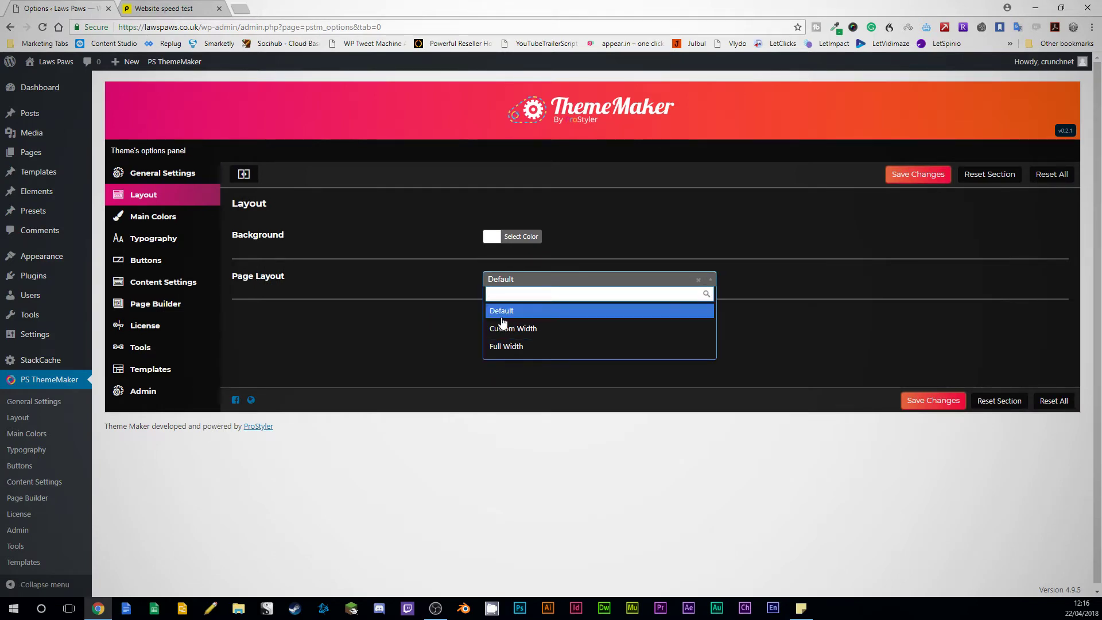
click(370, 291)
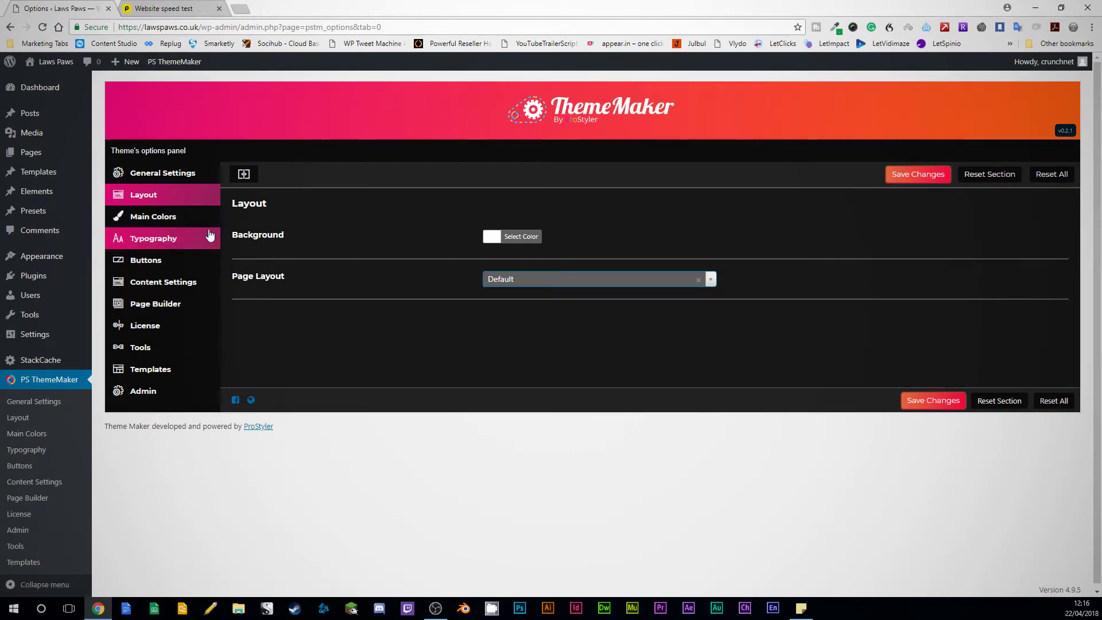
- Show the Main Colors section with its Primary, Secondary, 3rd and 4th colours
click(183, 218)
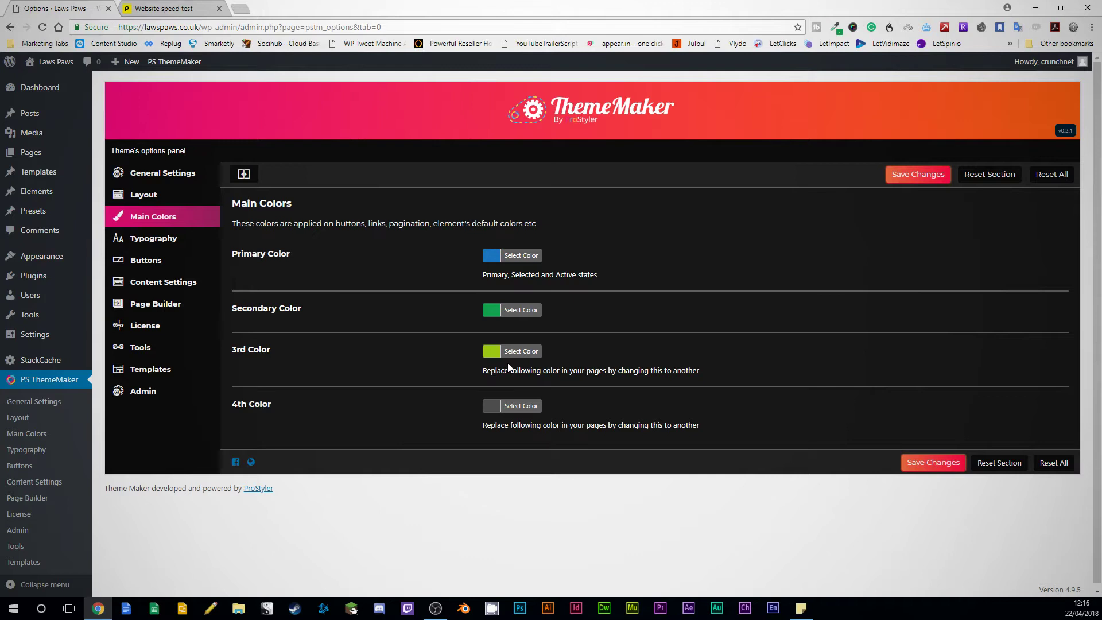
- Browse the Typography and Buttons settings, then open Content Settings for custom sidebars
click(159, 248)
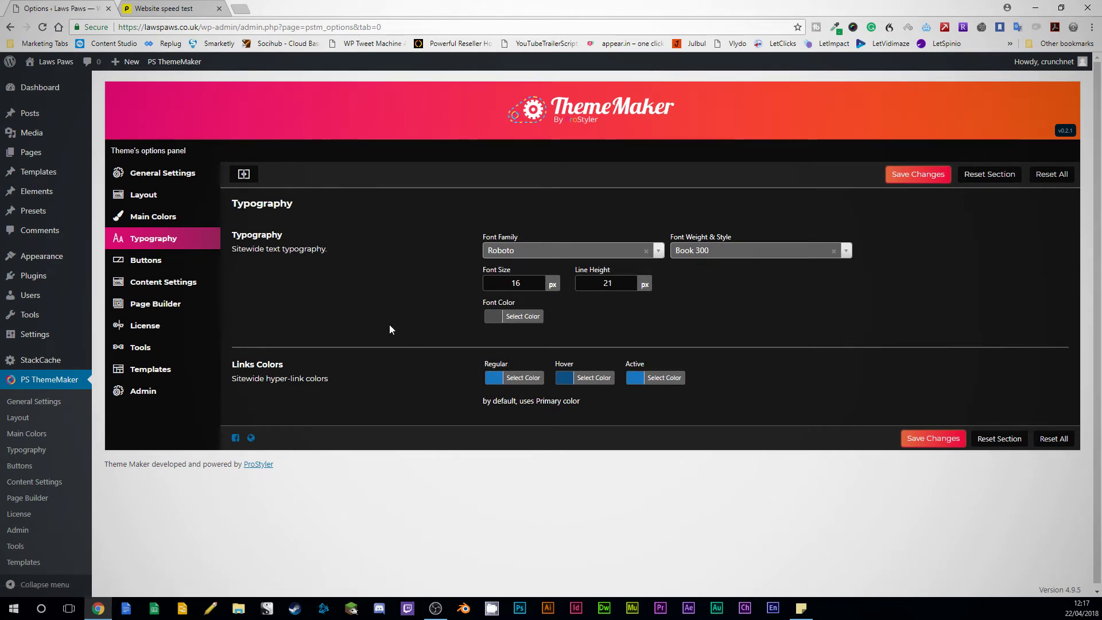
click(159, 265)
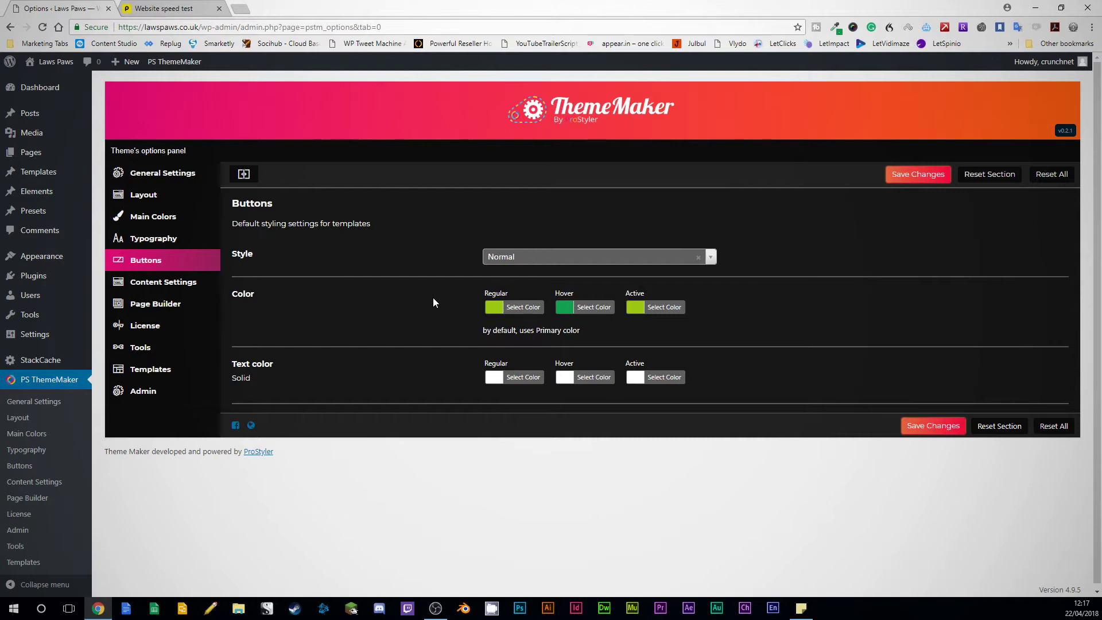
click(180, 291)
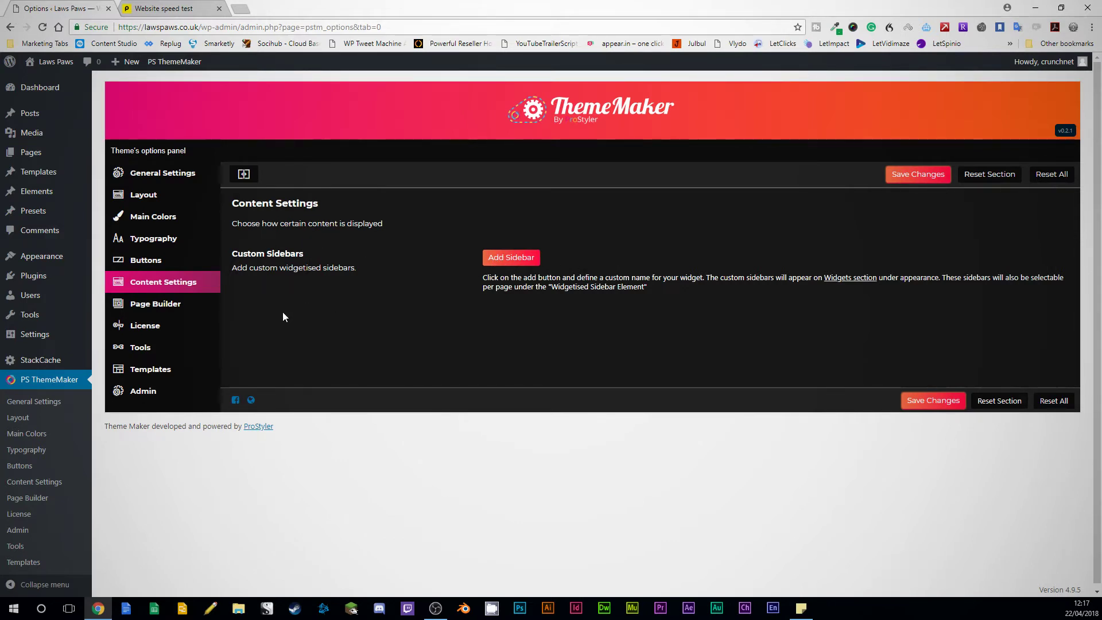
- Open the Page Builder section, highlight the Disable PageBuilder for heading, then deselect it
click(183, 311)
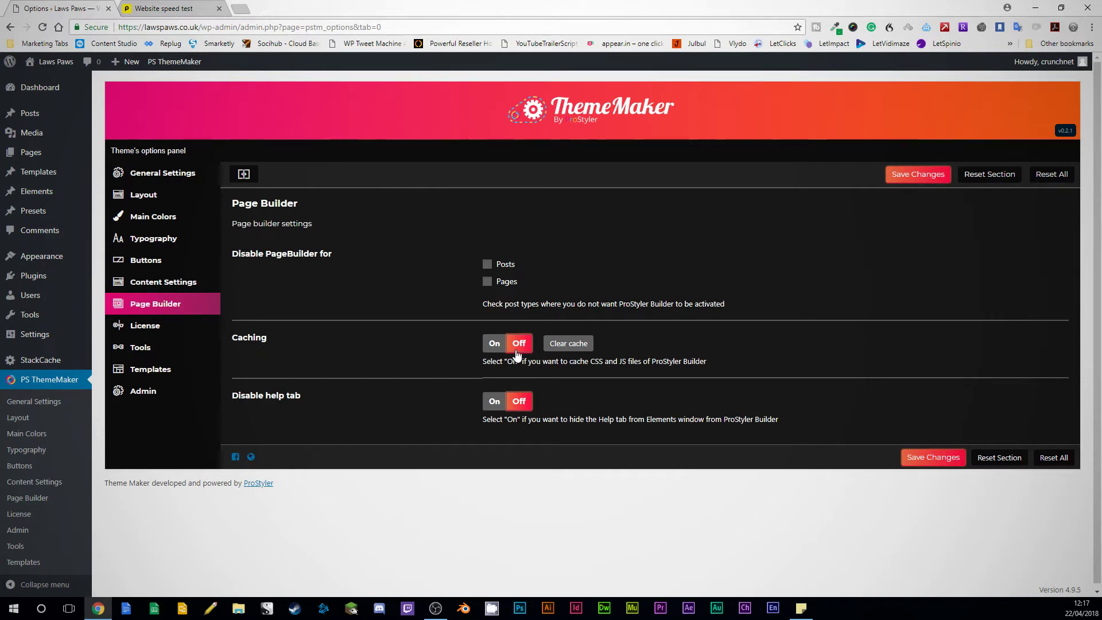
drag(230, 254, 335, 251)
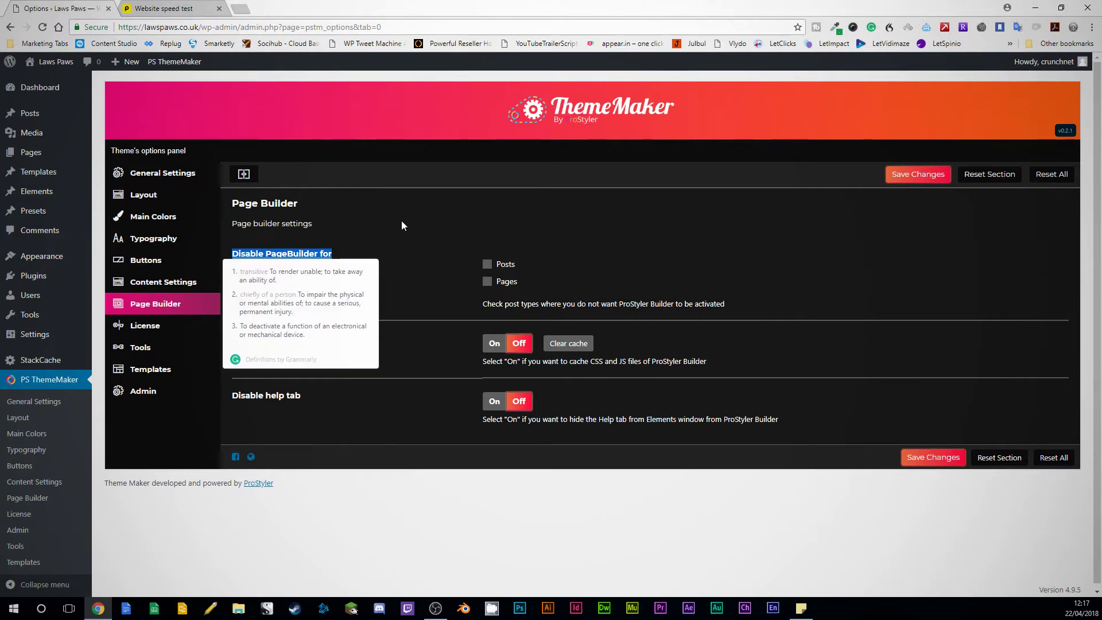
click(445, 235)
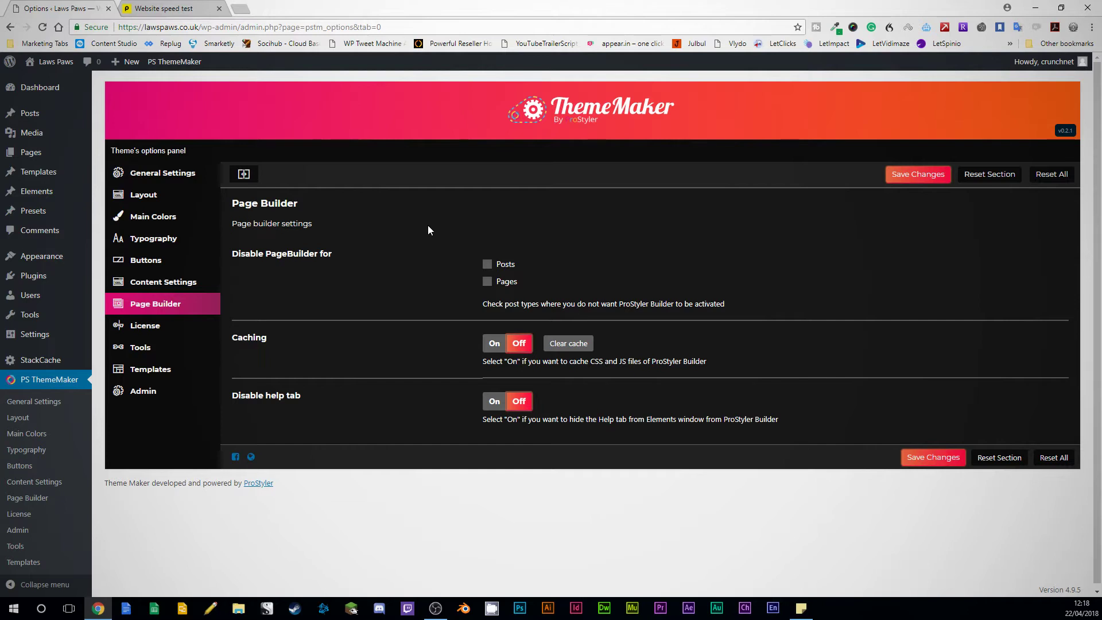
- Step through the License and Tools sections to the Admin branding section
click(136, 327)
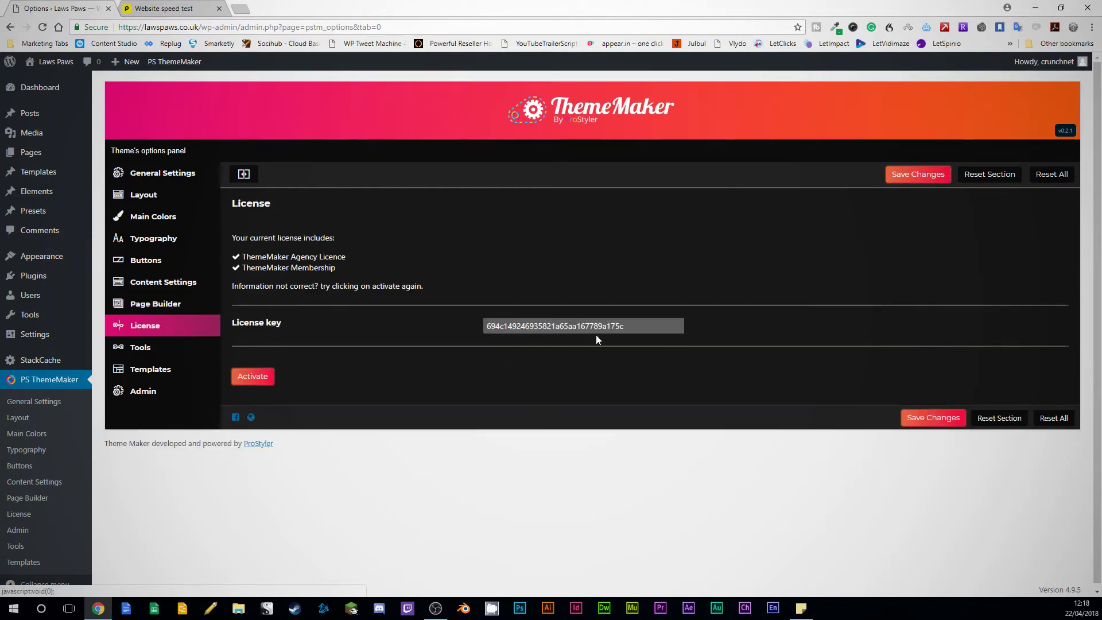
click(174, 349)
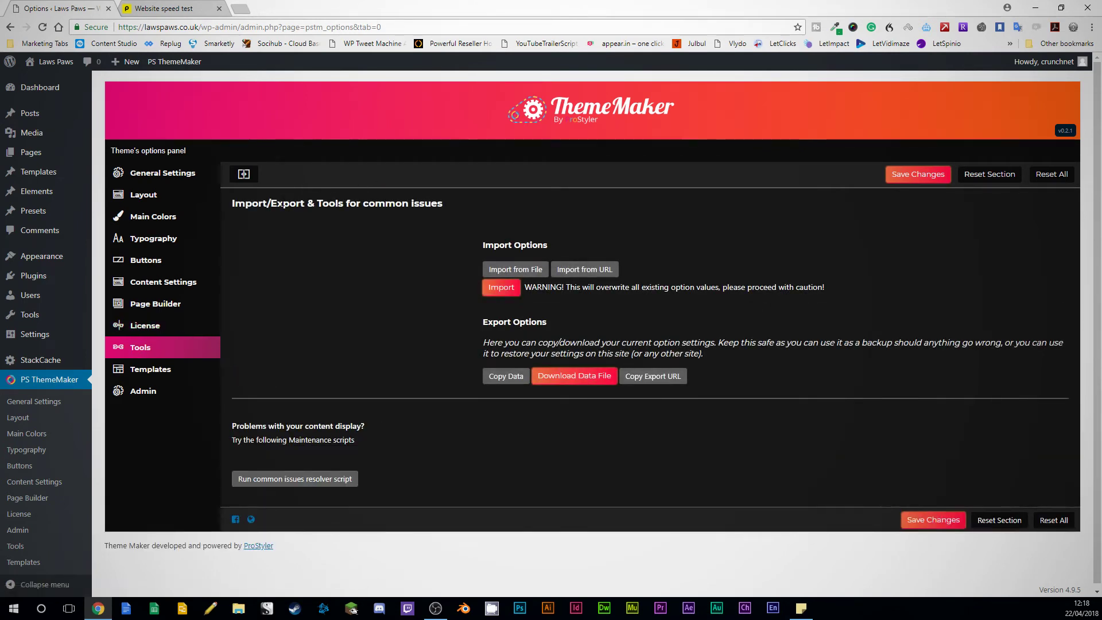
scroll(418, 367, down, 1)
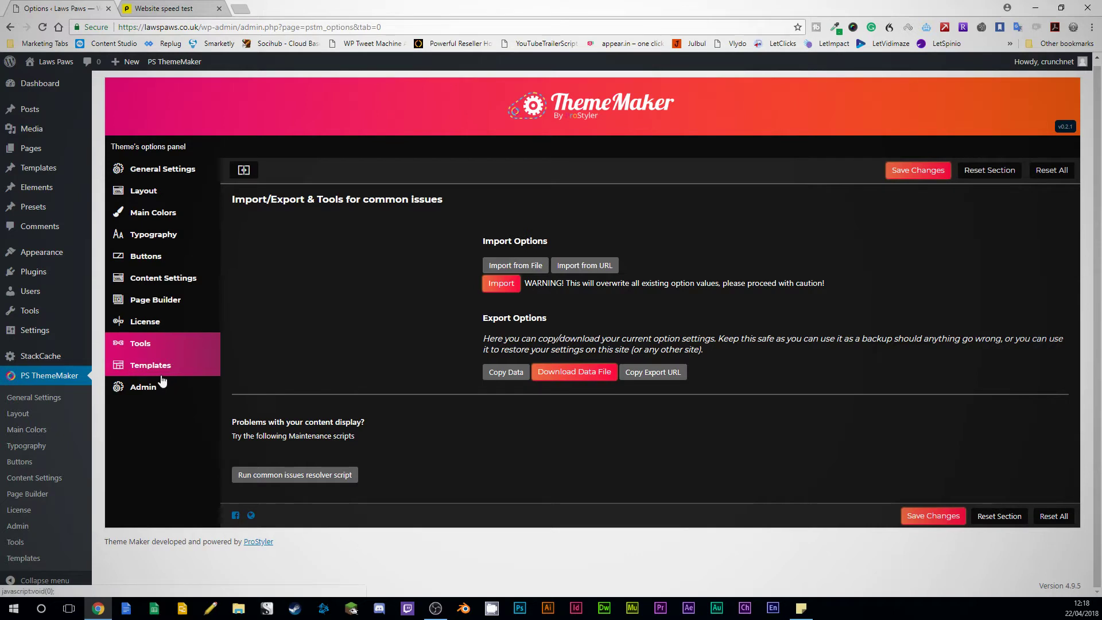
click(162, 393)
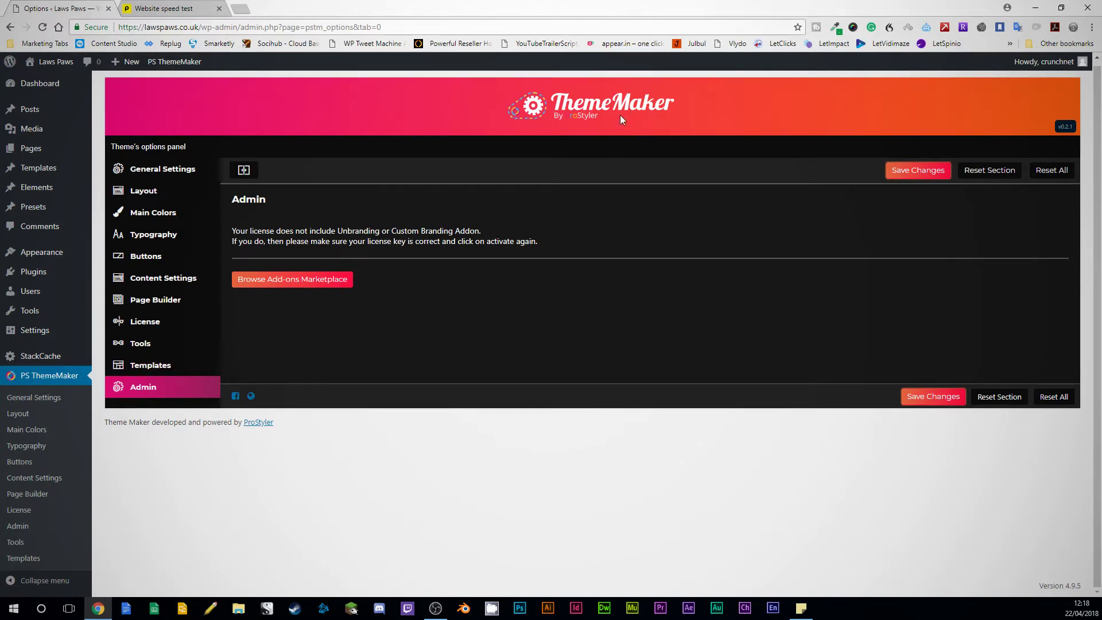
- Open the Templates gallery and scroll its designs, like Social Media Agency and Magazine
click(188, 369)
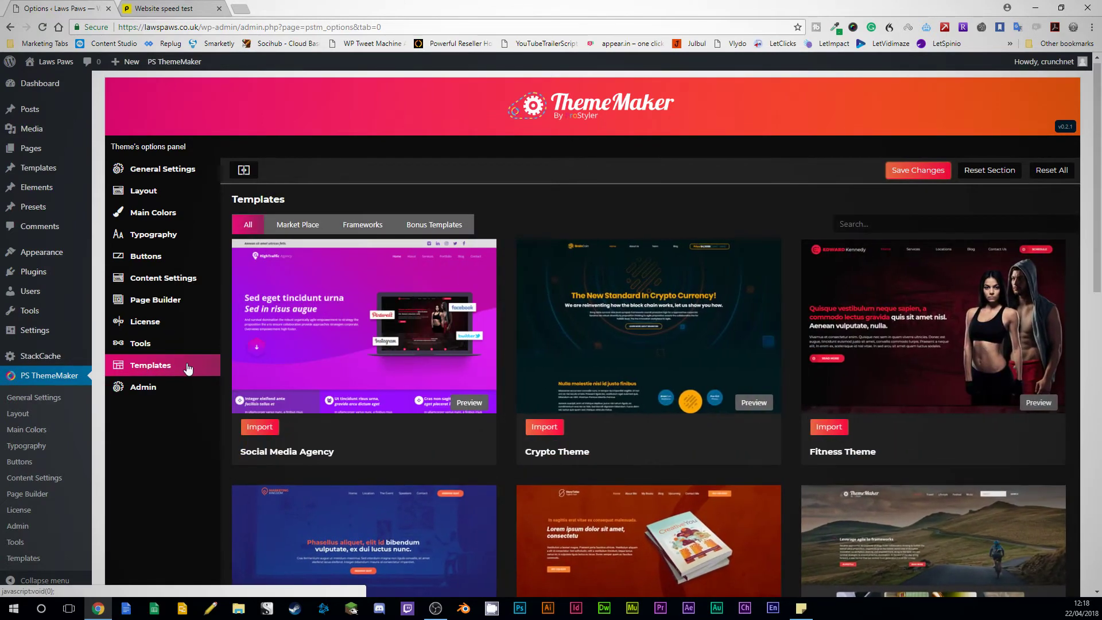
mouse_move(286, 373)
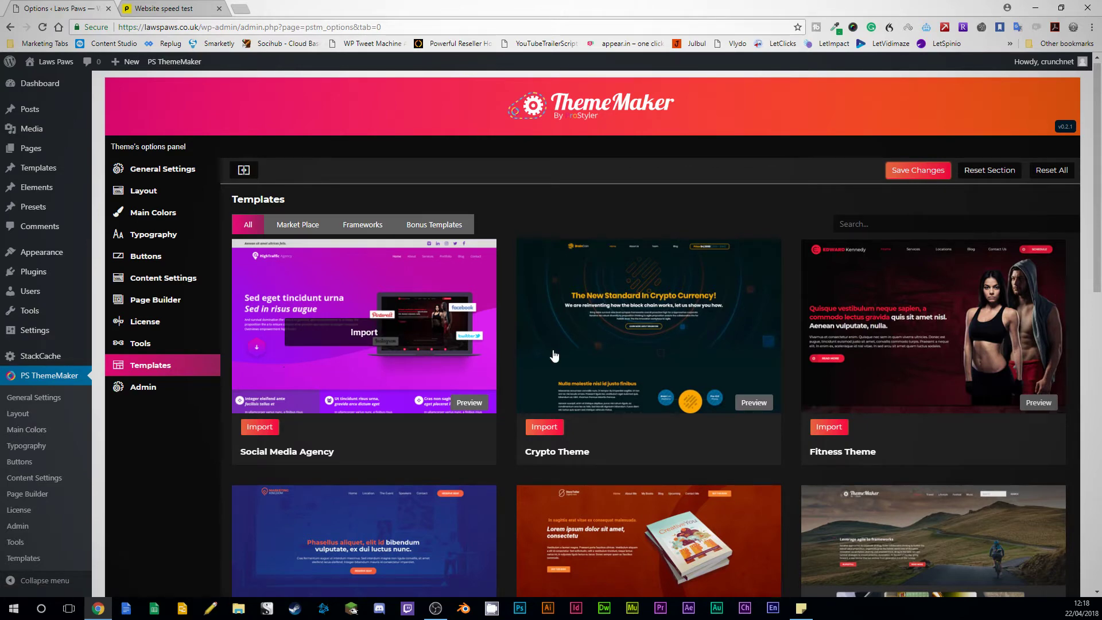
scroll(631, 346, down, 8)
scroll(643, 344, up, 7)
scroll(666, 373, down, 2)
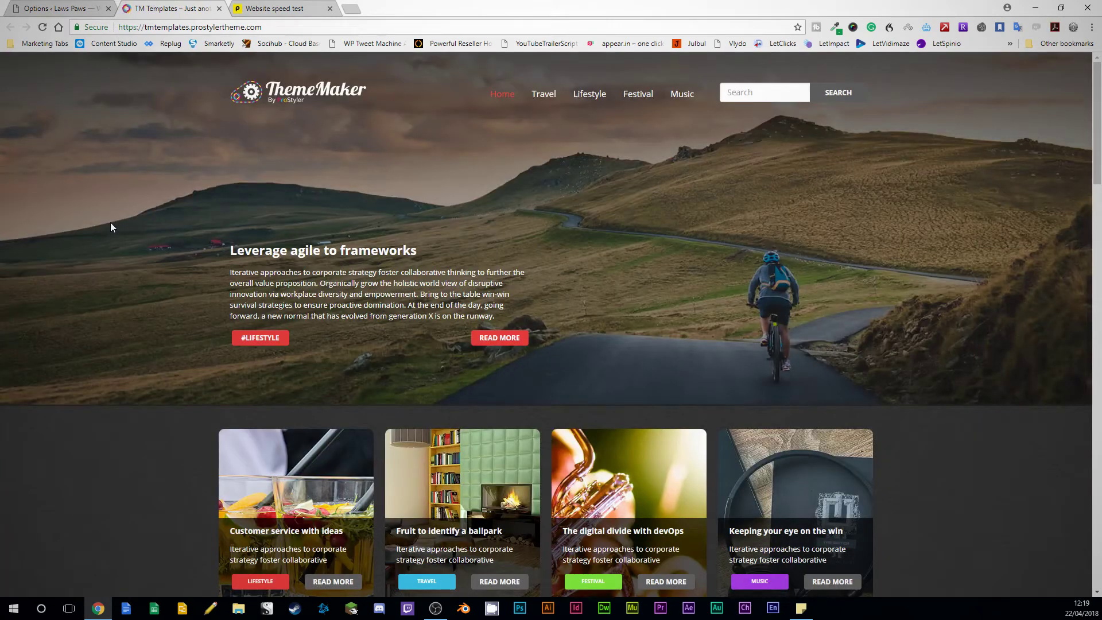
- Scroll through the Magazine demo preview, then close its tab to return to the Templates library
scroll(110, 222, down, 10)
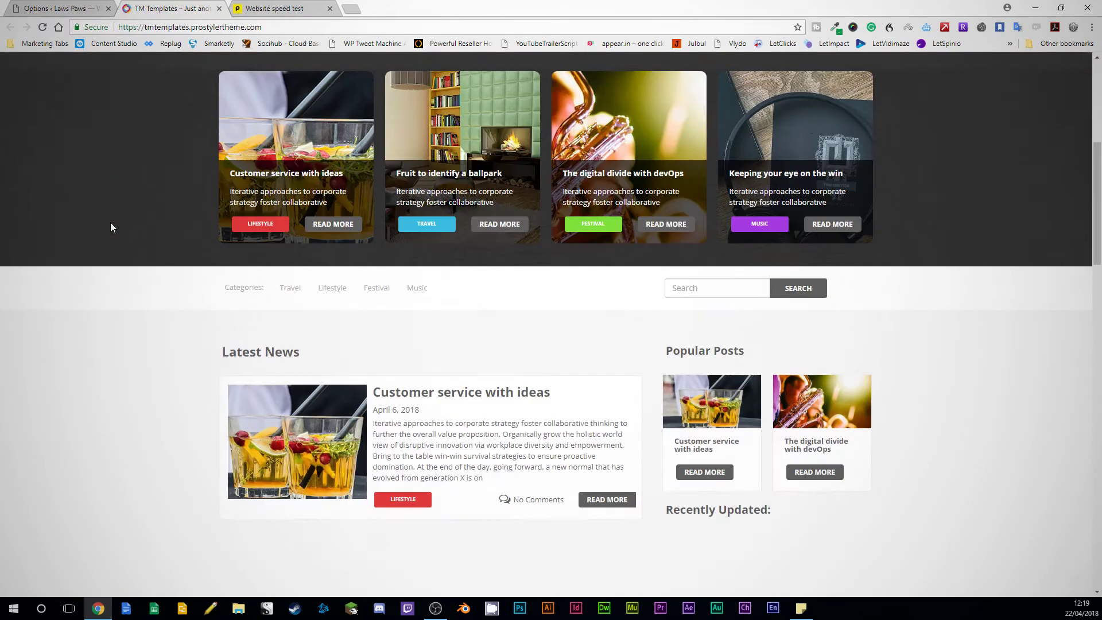
scroll(111, 227, down, 8)
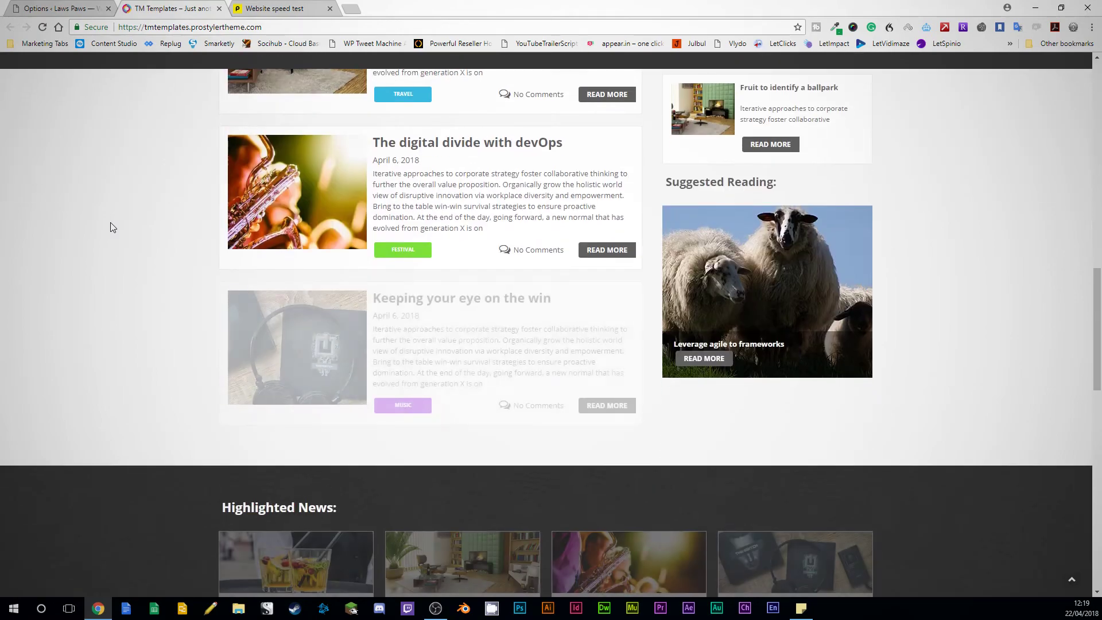
scroll(113, 228, down, 5)
scroll(113, 227, up, 6)
scroll(113, 227, down, 6)
scroll(113, 227, down, 6)
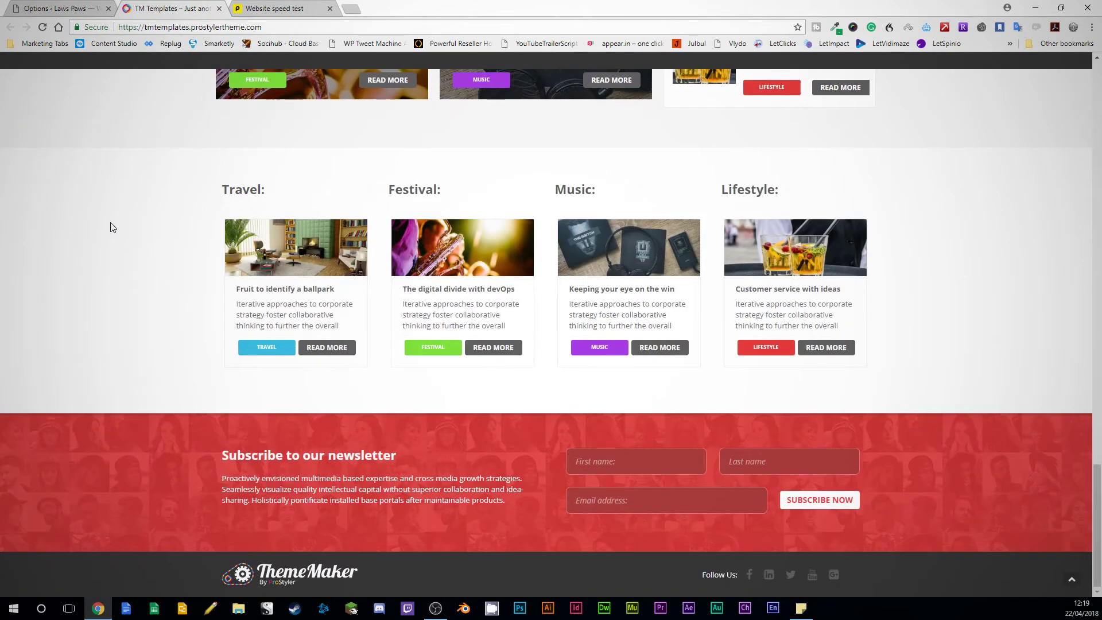
scroll(112, 227, up, 15)
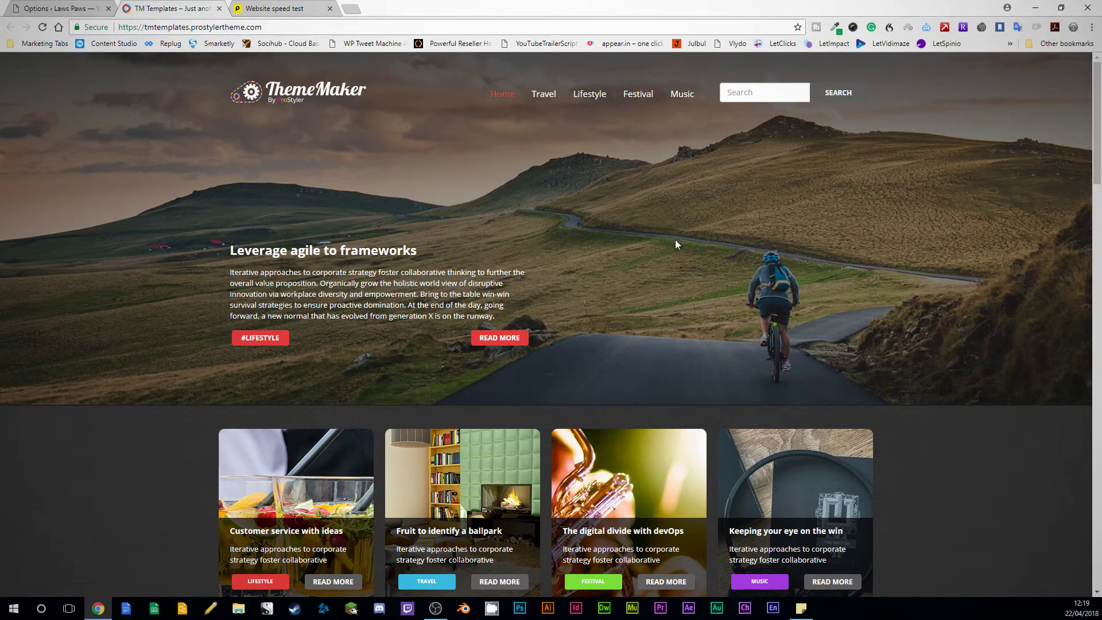
click(219, 9)
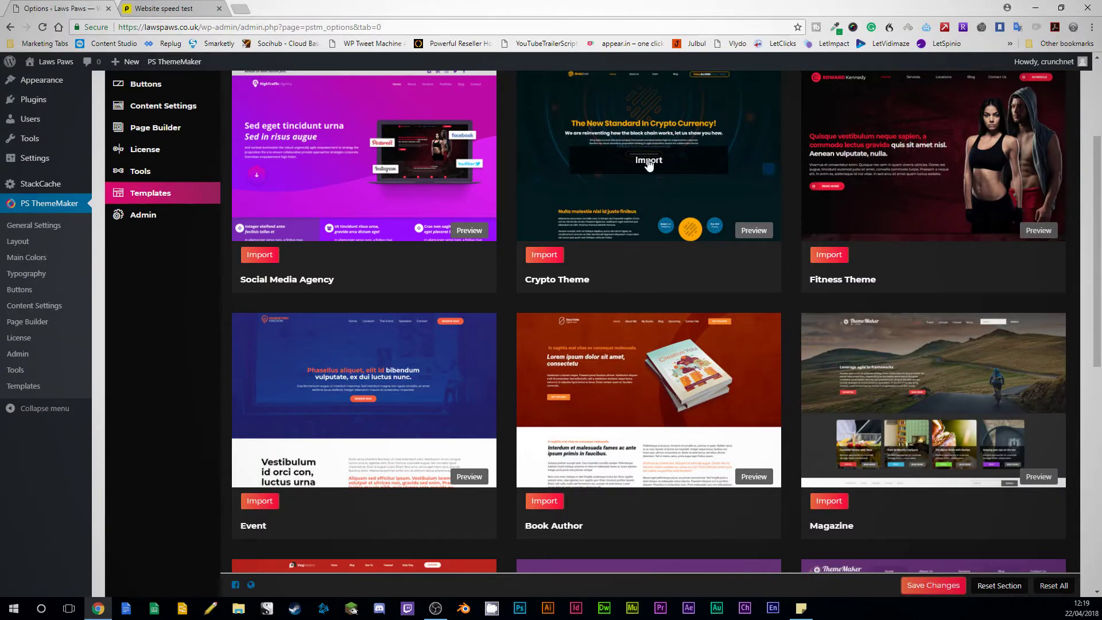
- Filter the Templates gallery to Frameworks to show Company Site and Blog Framework
scroll(569, 253, up, 3)
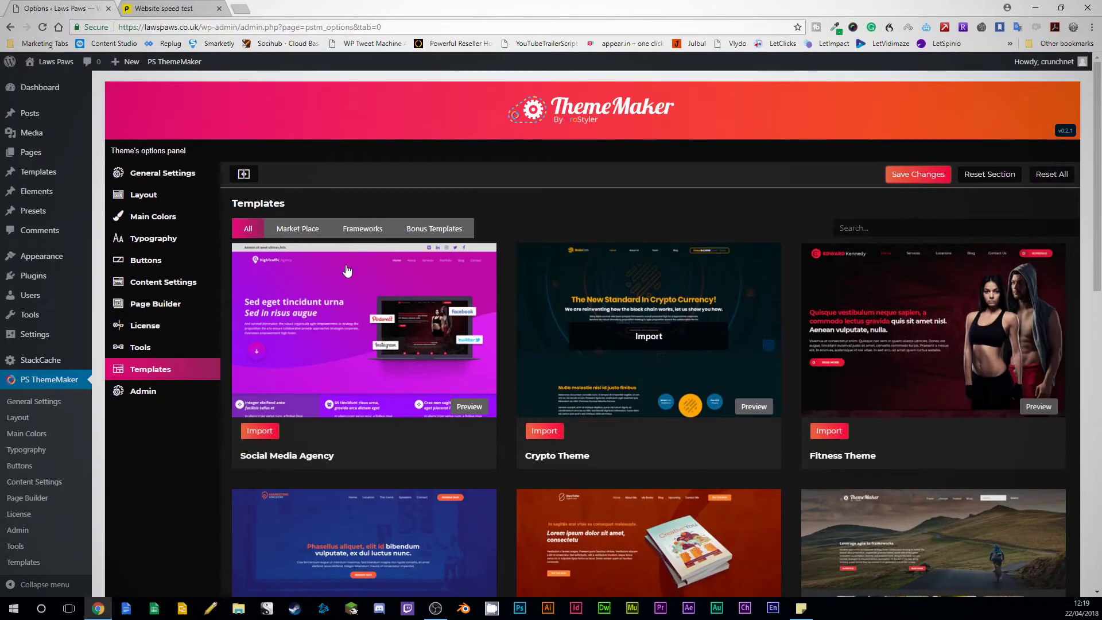
click(373, 229)
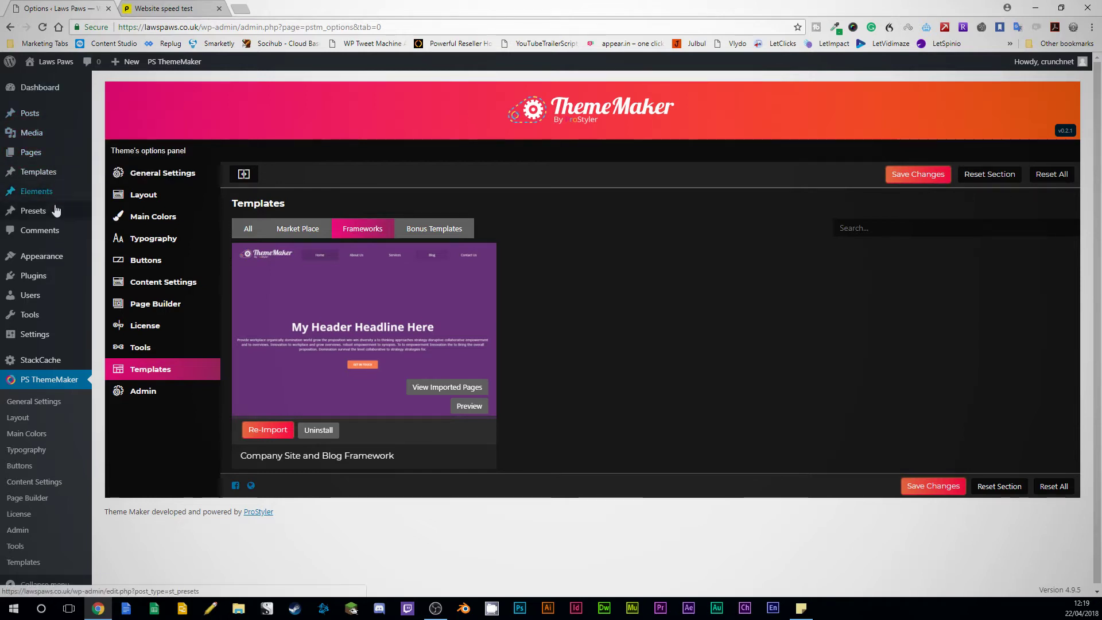
mouse_move(56, 202)
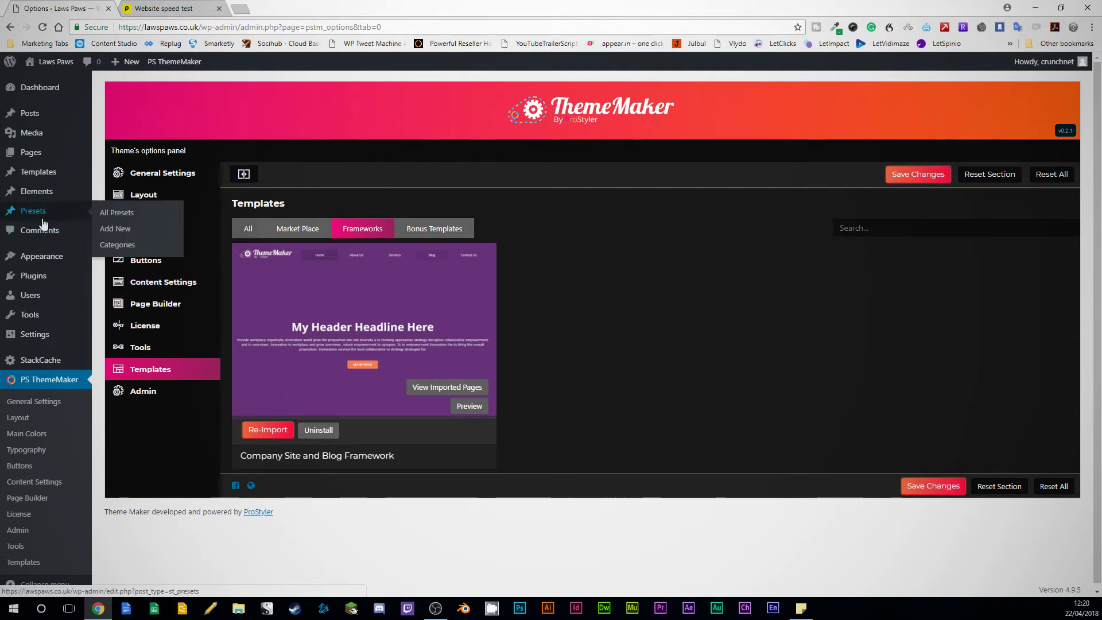
- Open Home from All Pages in the ThemeMaker Builder and scroll through its element rows
mouse_move(37, 162)
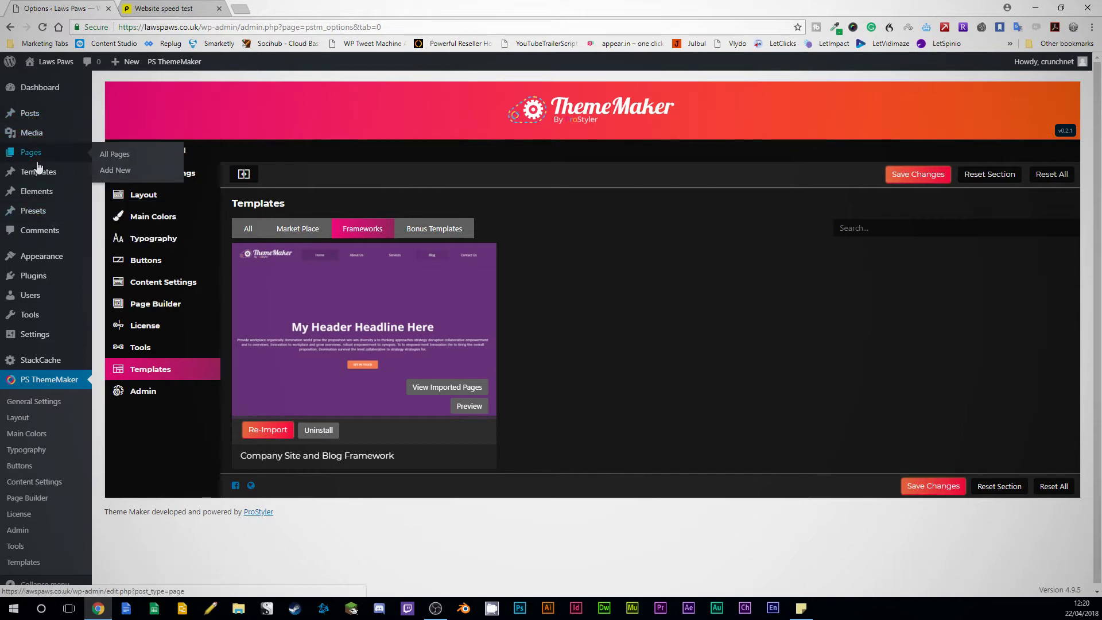
click(109, 156)
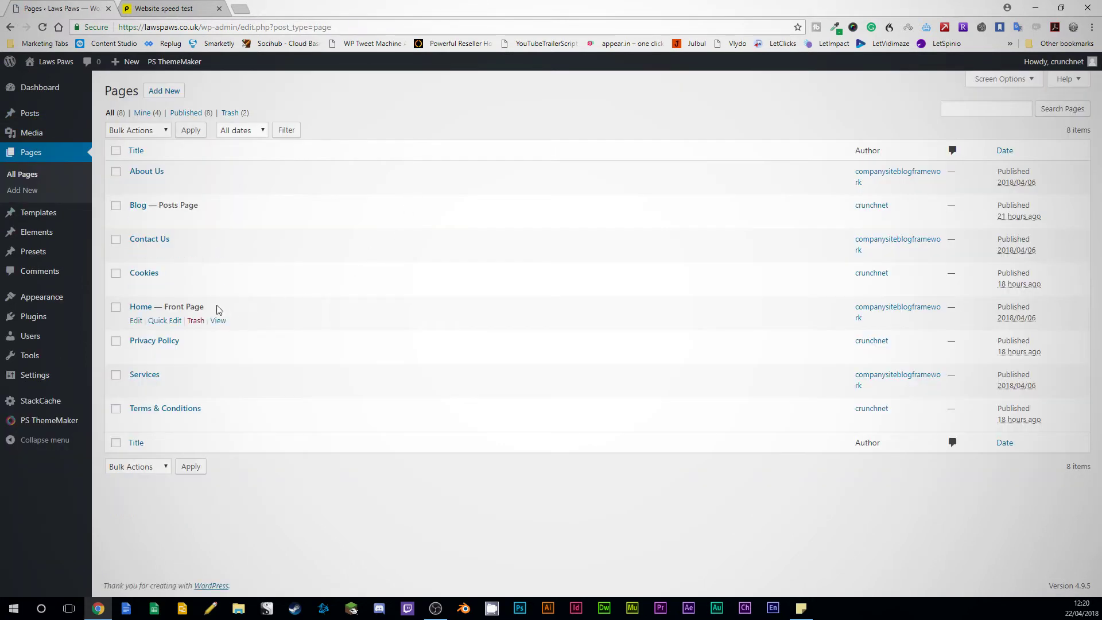
click(140, 307)
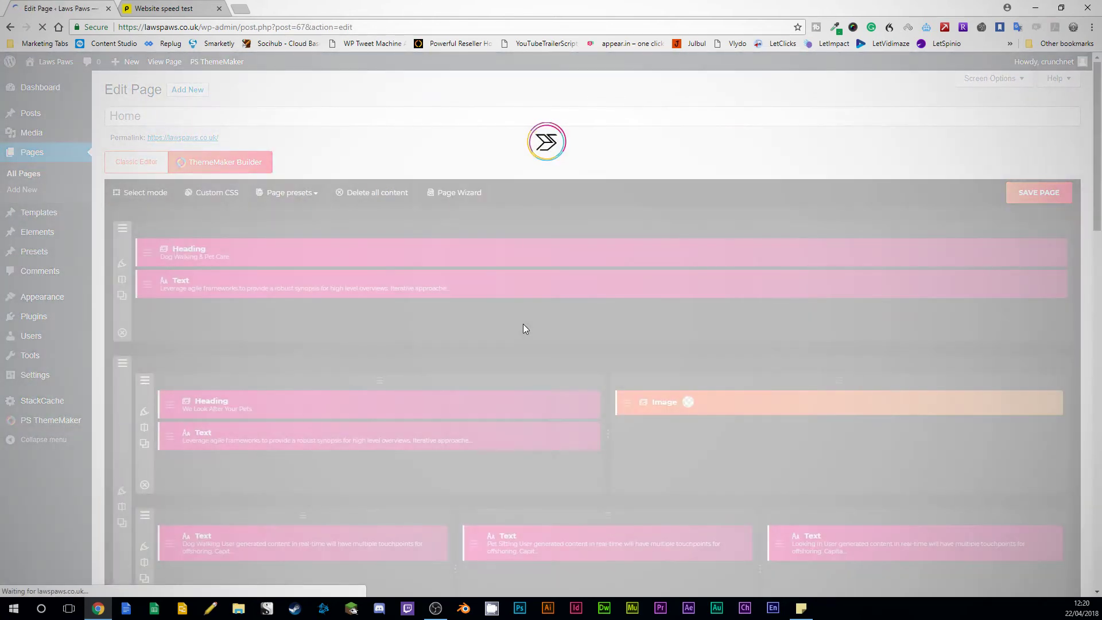
scroll(728, 305, down, 2)
scroll(728, 301, down, 12)
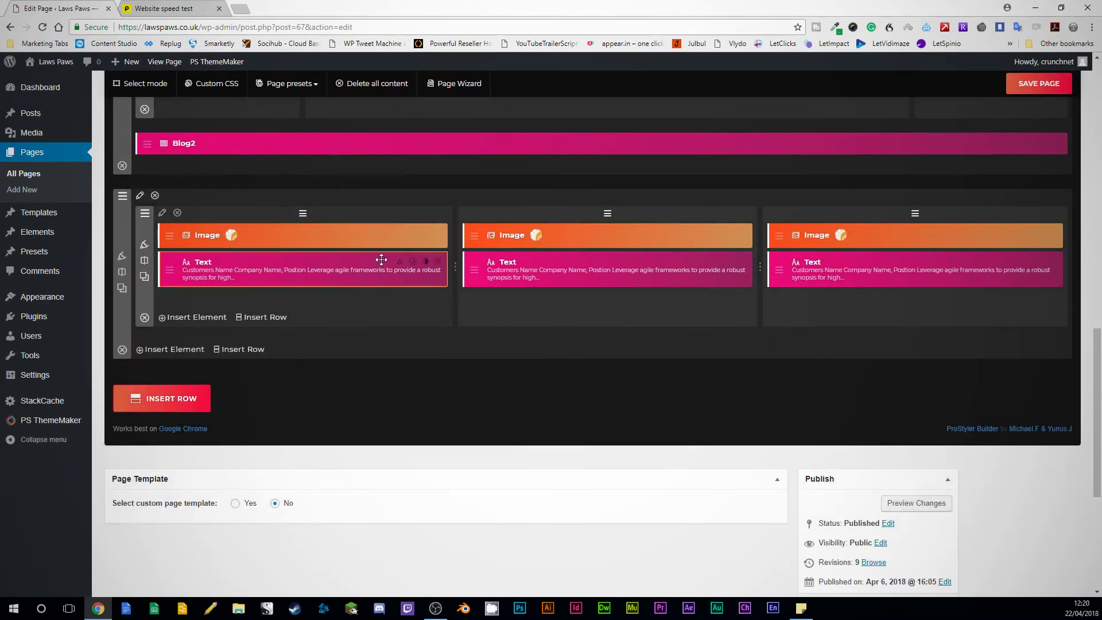
scroll(411, 345, up, 15)
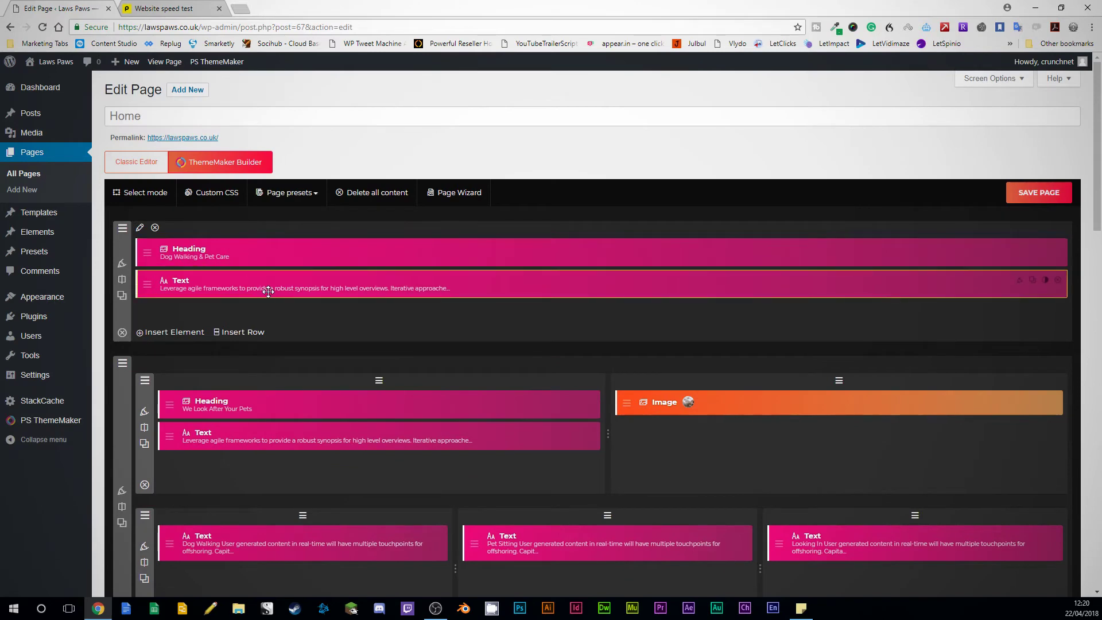
scroll(268, 291, down, 3)
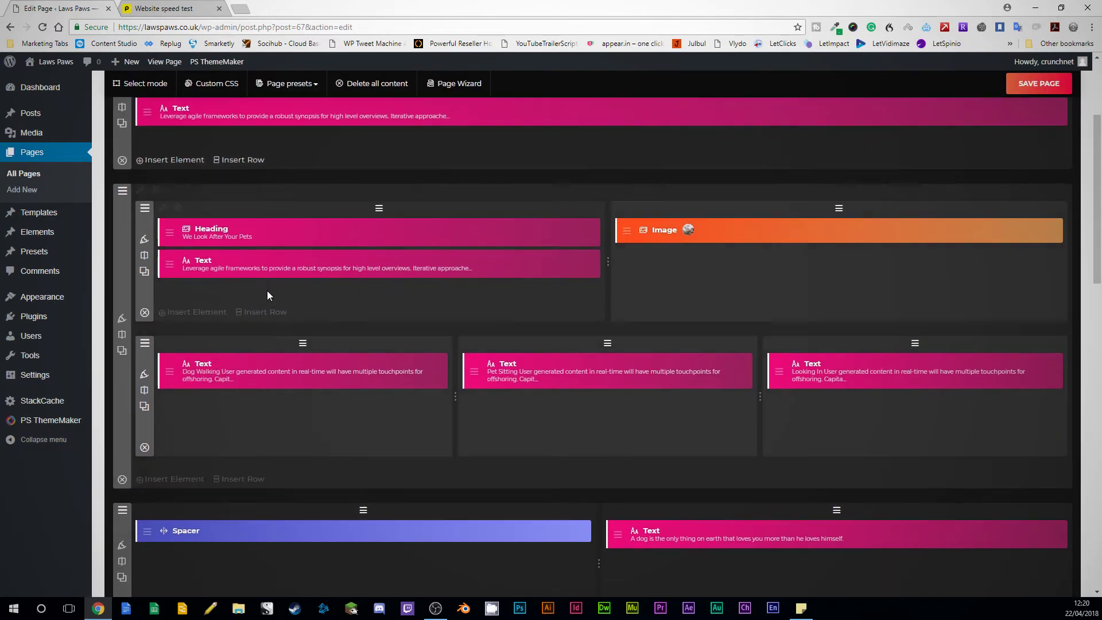
- Open the dog photo's Image Settings and keep its On Click action at No Action
click(717, 236)
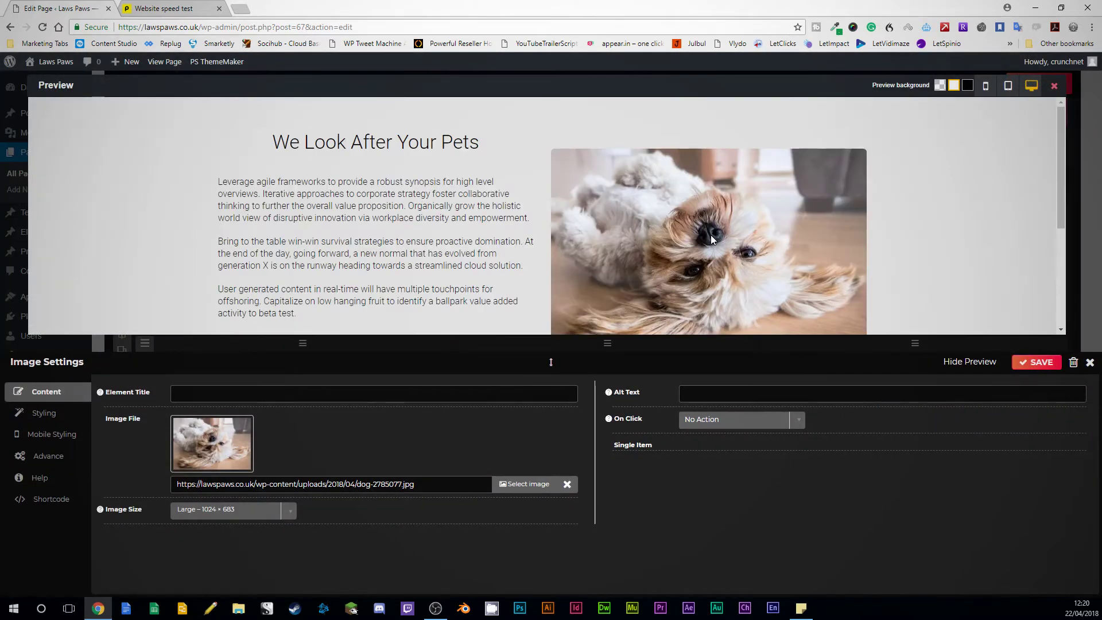
scroll(658, 207, down, 3)
scroll(658, 206, up, 3)
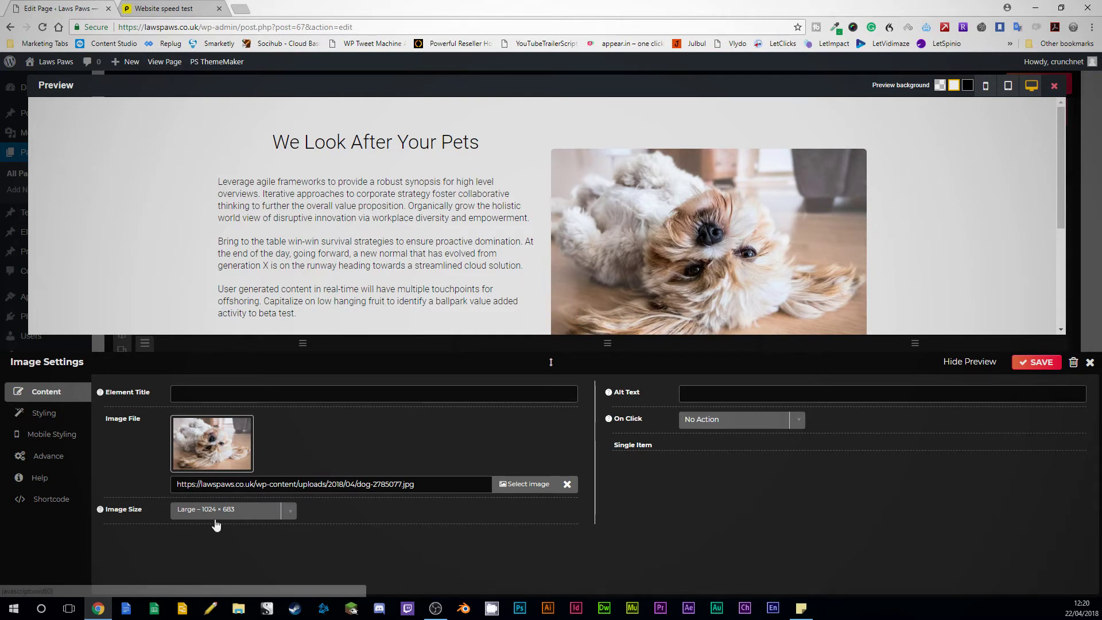
click(726, 429)
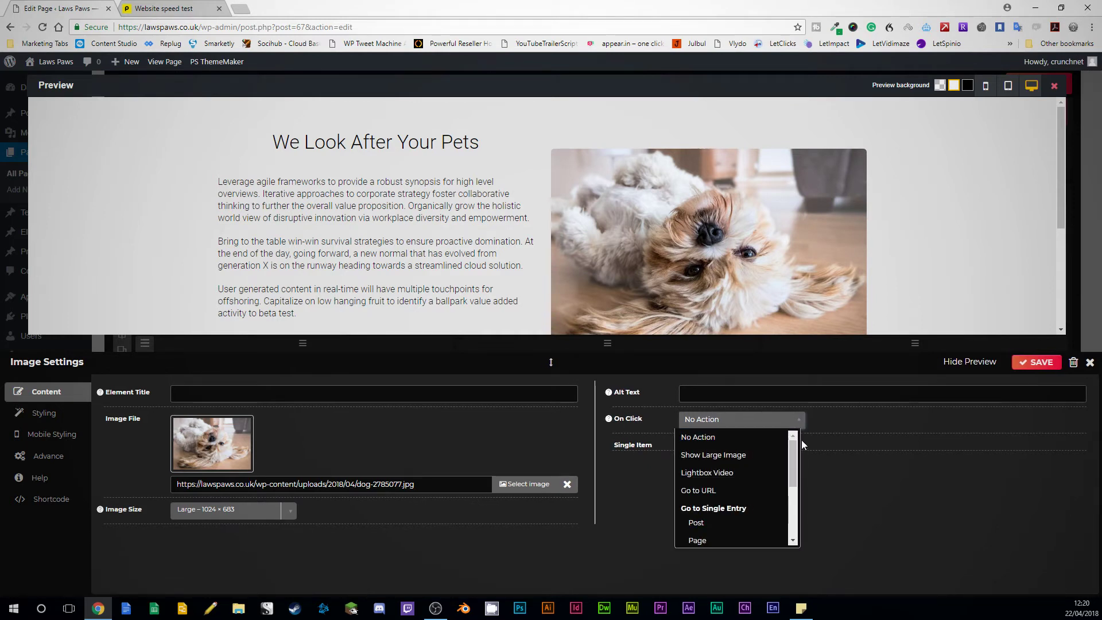
drag(796, 465, 801, 434)
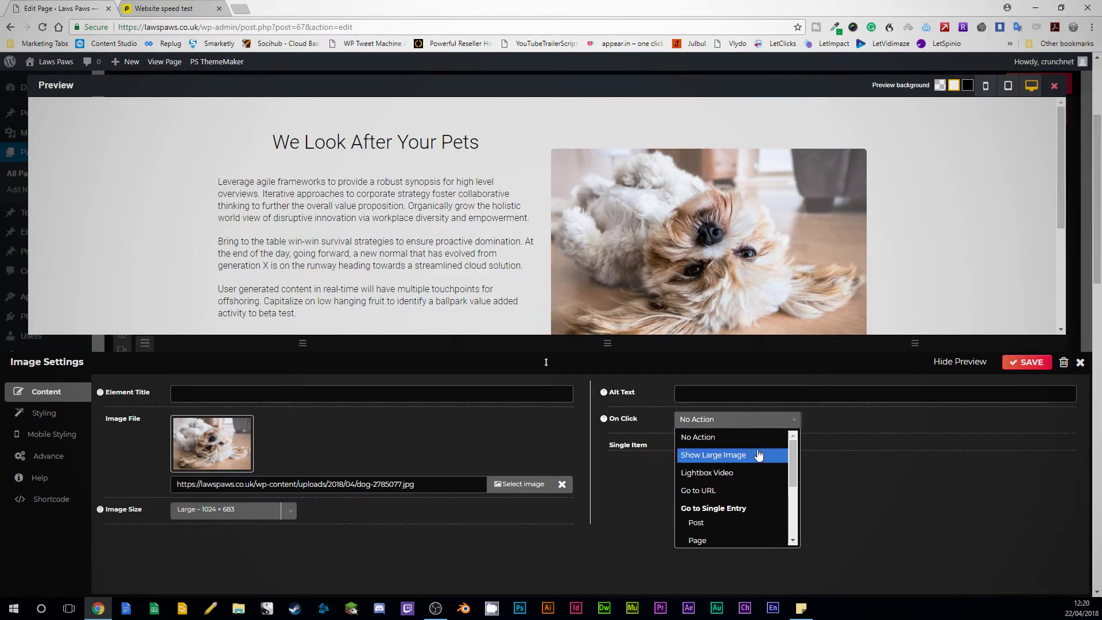
click(716, 440)
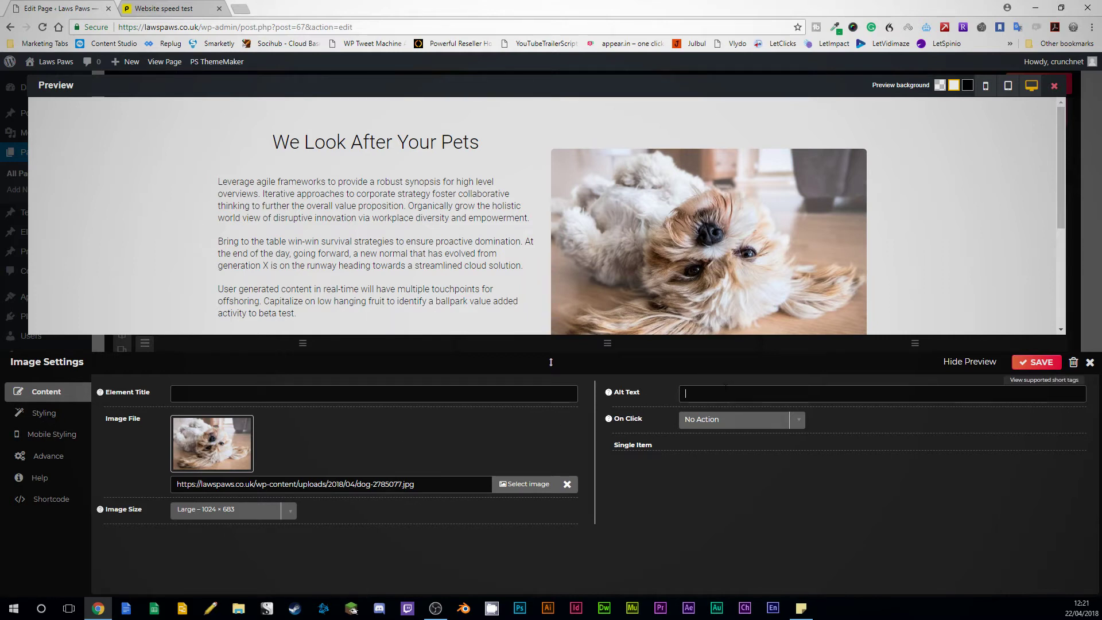
- In the image's Styling, try Circle and Thumbnail containers, then settle on Rounded
click(48, 412)
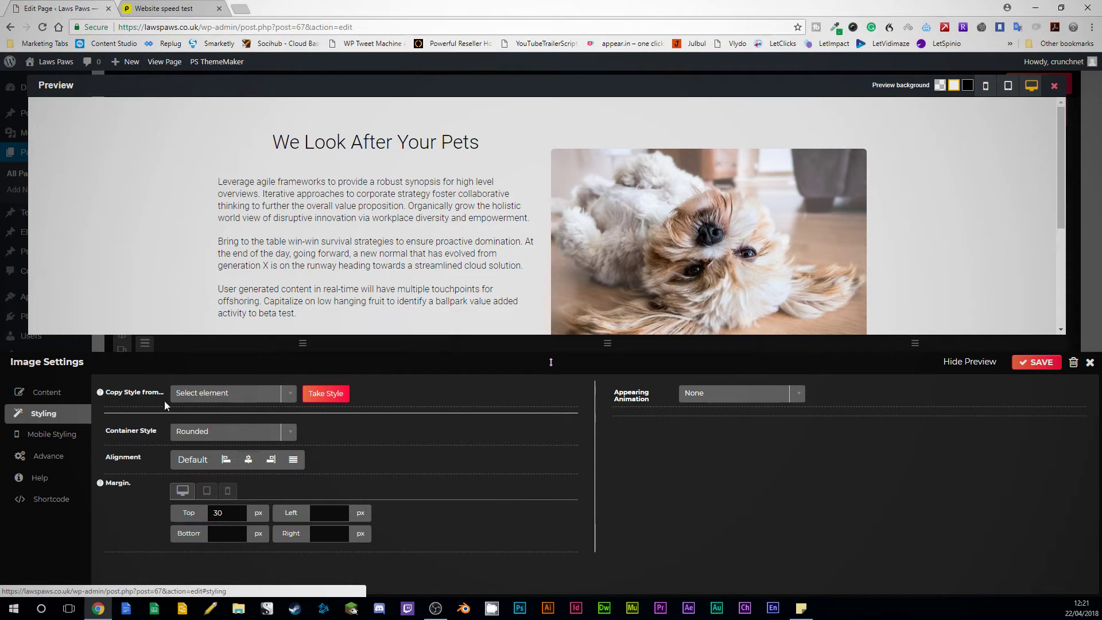
click(228, 396)
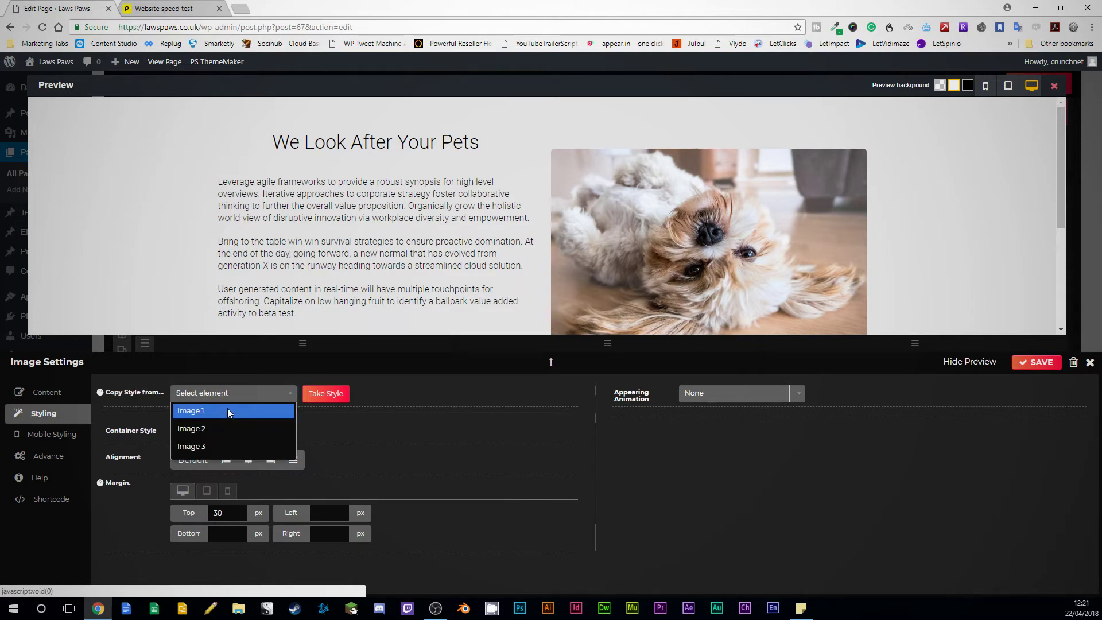
click(429, 391)
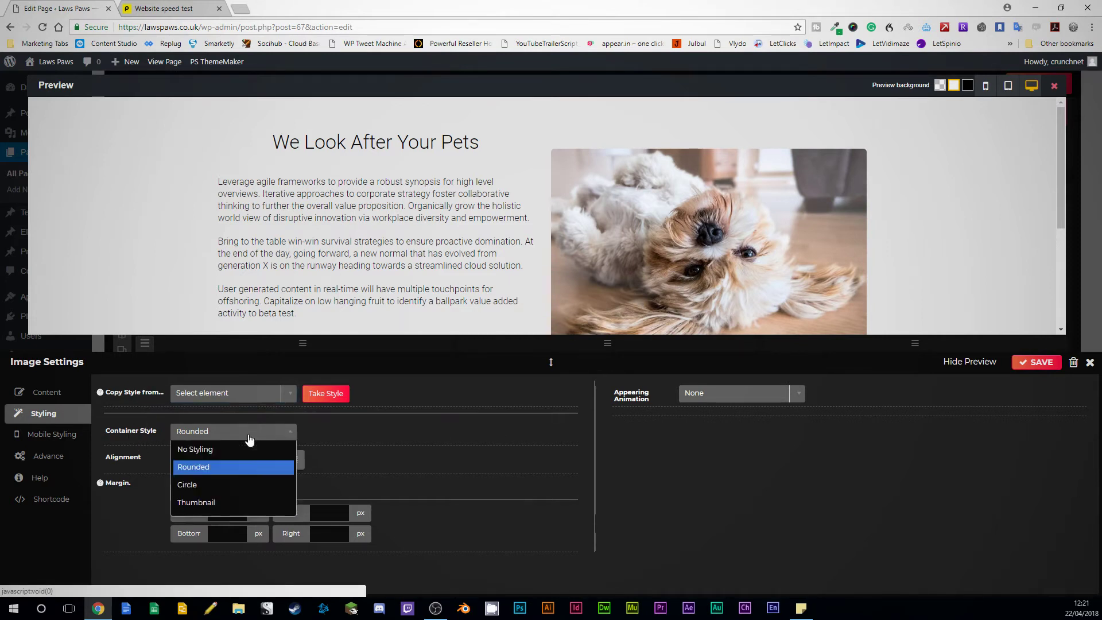
click(239, 486)
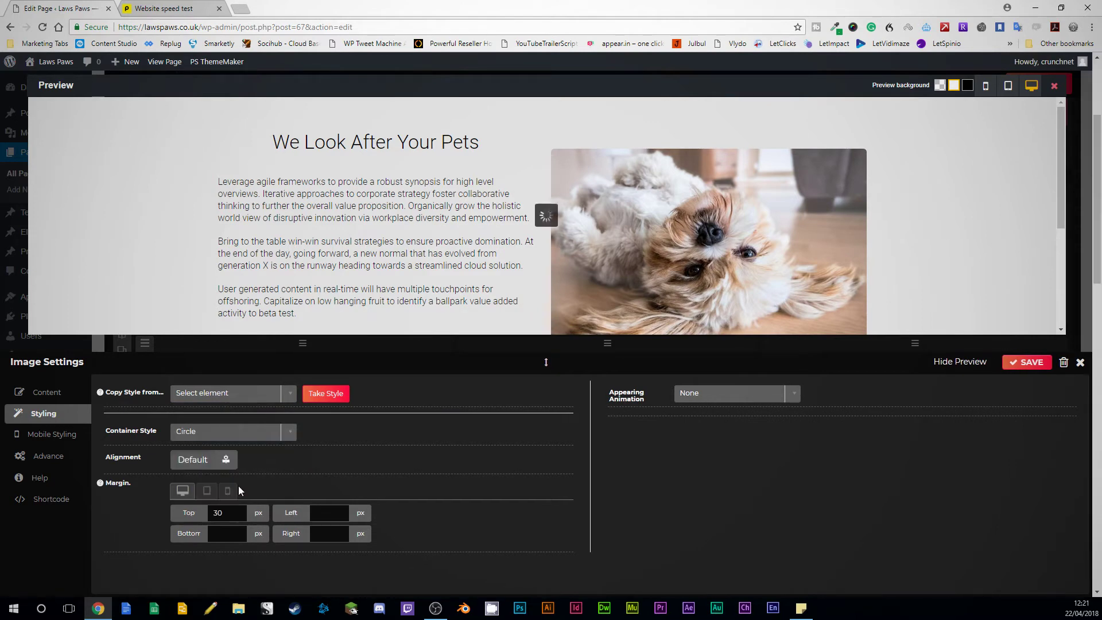
scroll(328, 273, down, 2)
click(236, 434)
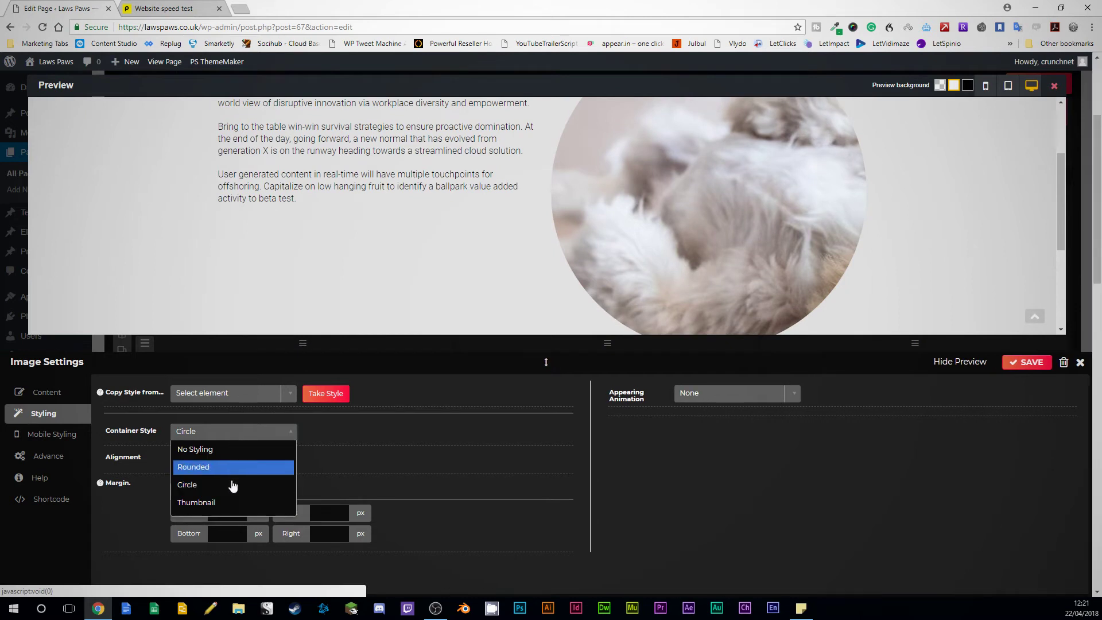
click(230, 502)
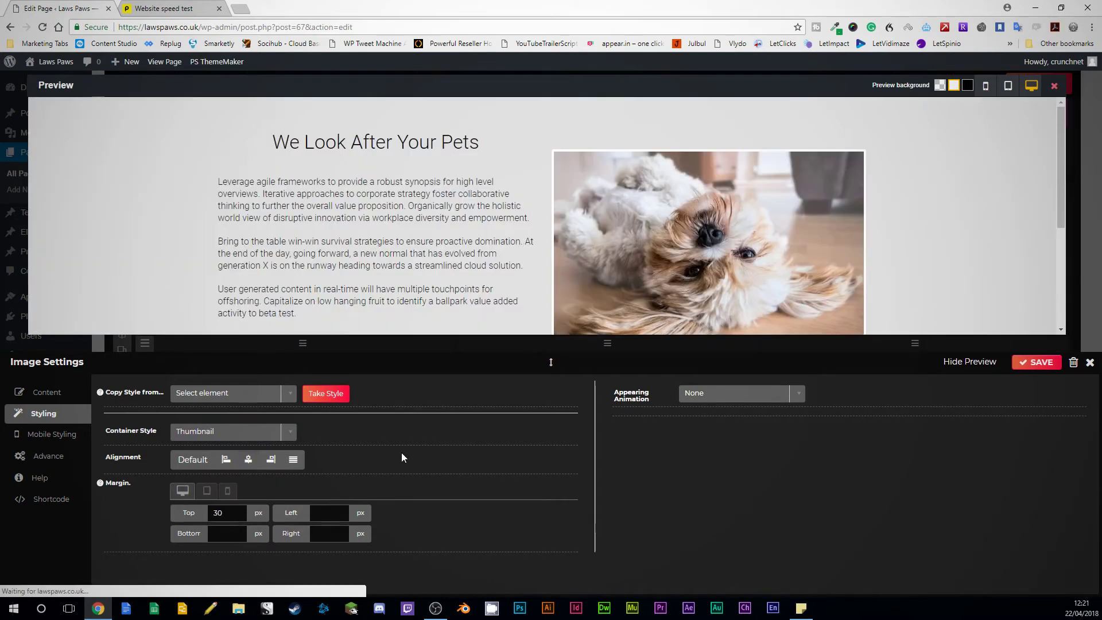
click(214, 435)
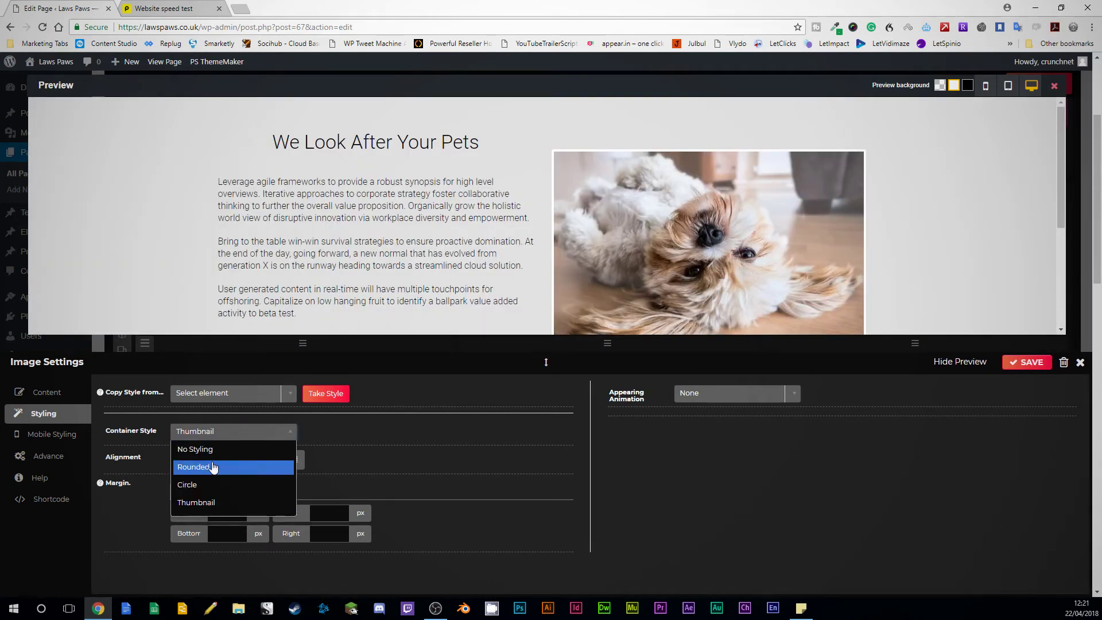
click(214, 467)
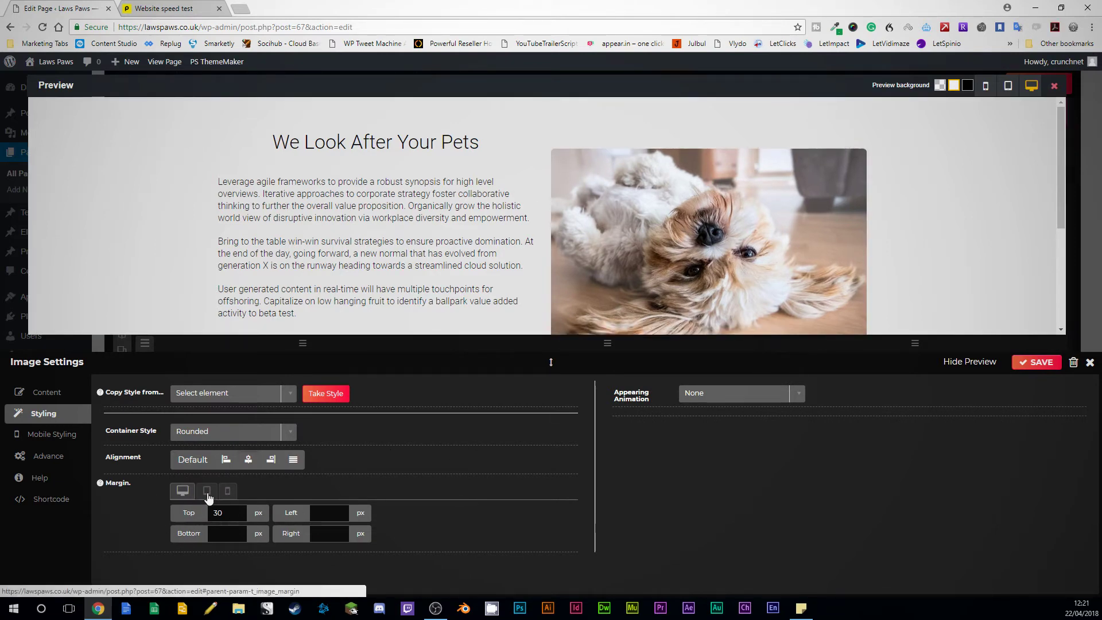
- Check the image margins for tablet and phone, then return to desktop margins
click(208, 491)
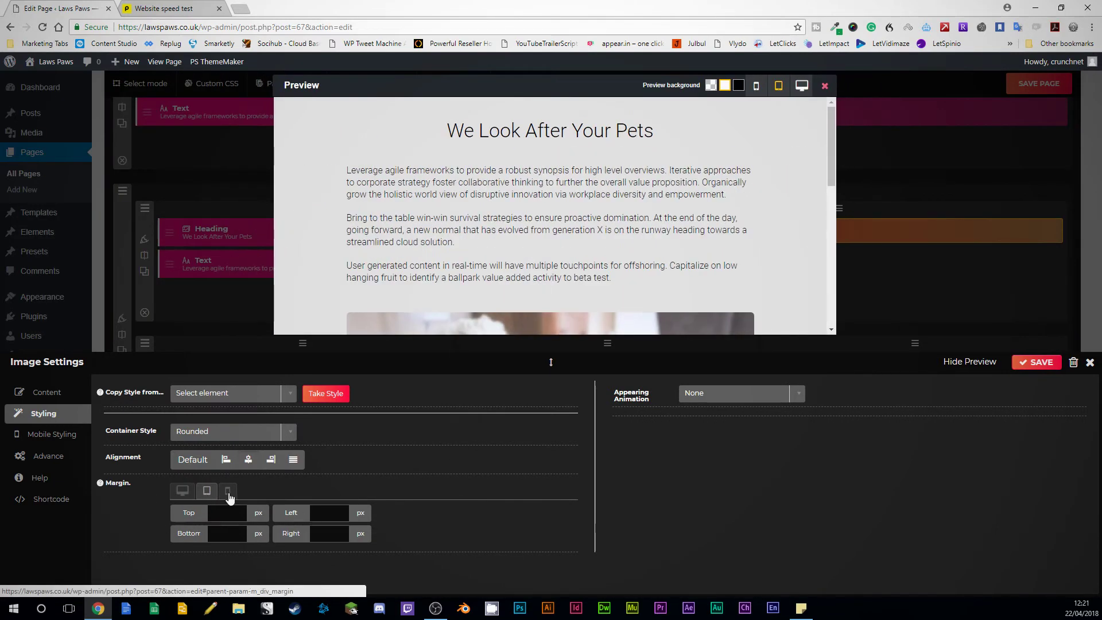
click(228, 491)
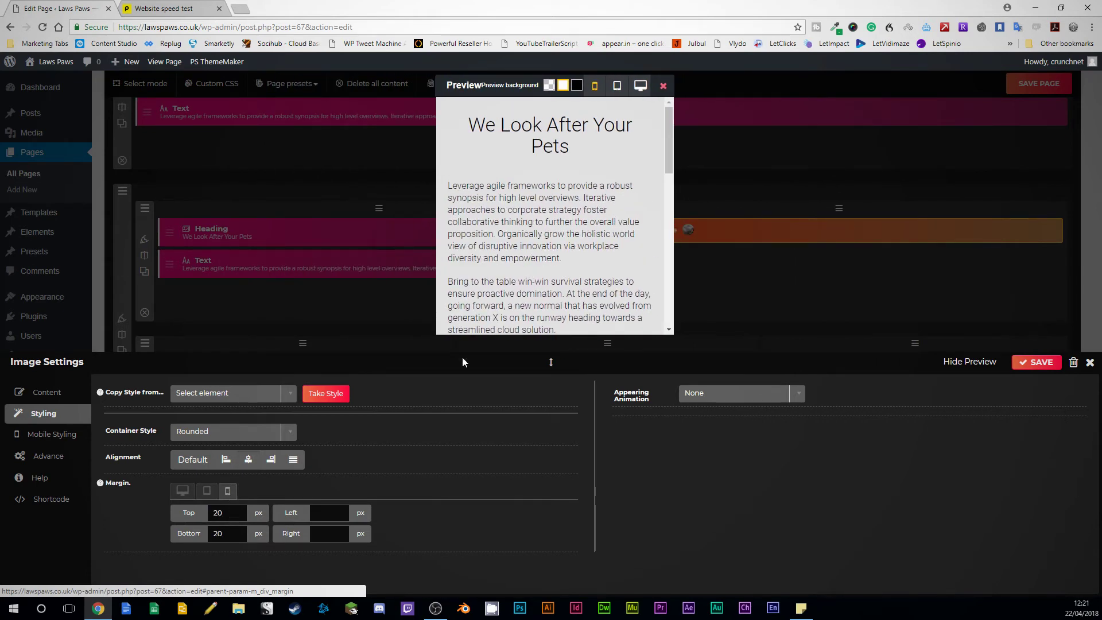
scroll(506, 182, down, 4)
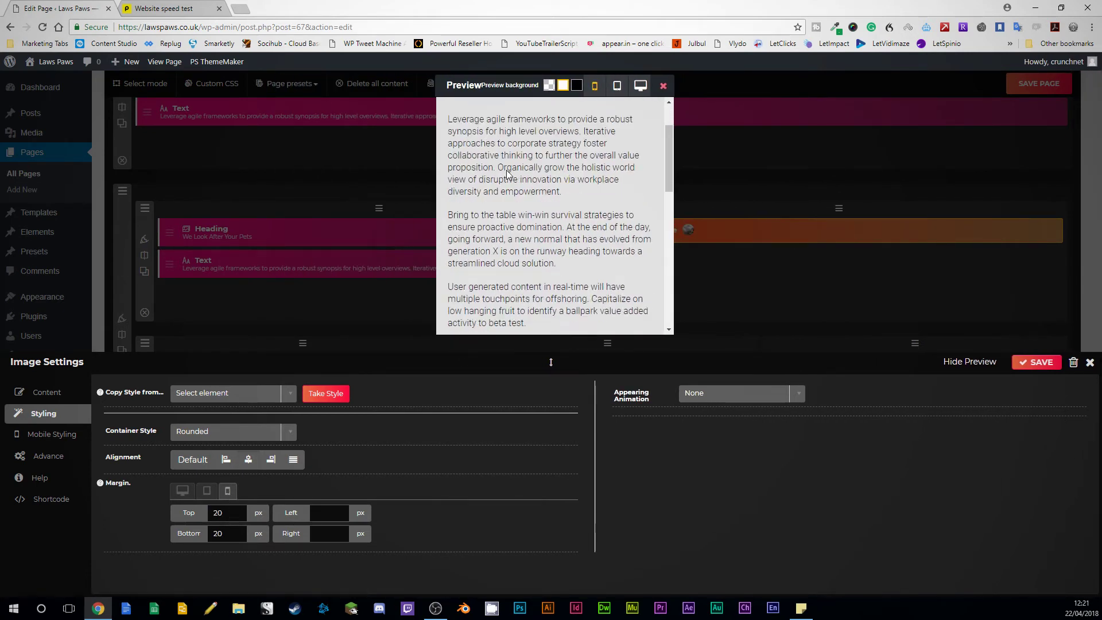
click(181, 492)
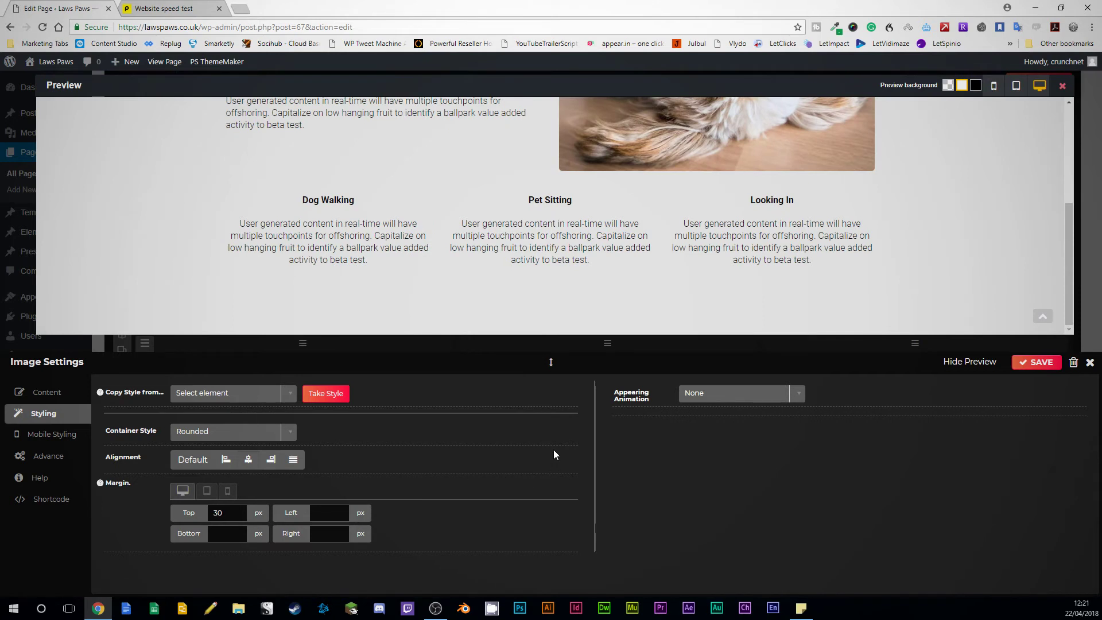
- Set the appearing animation to Slide in from Right and save the image settings
click(764, 405)
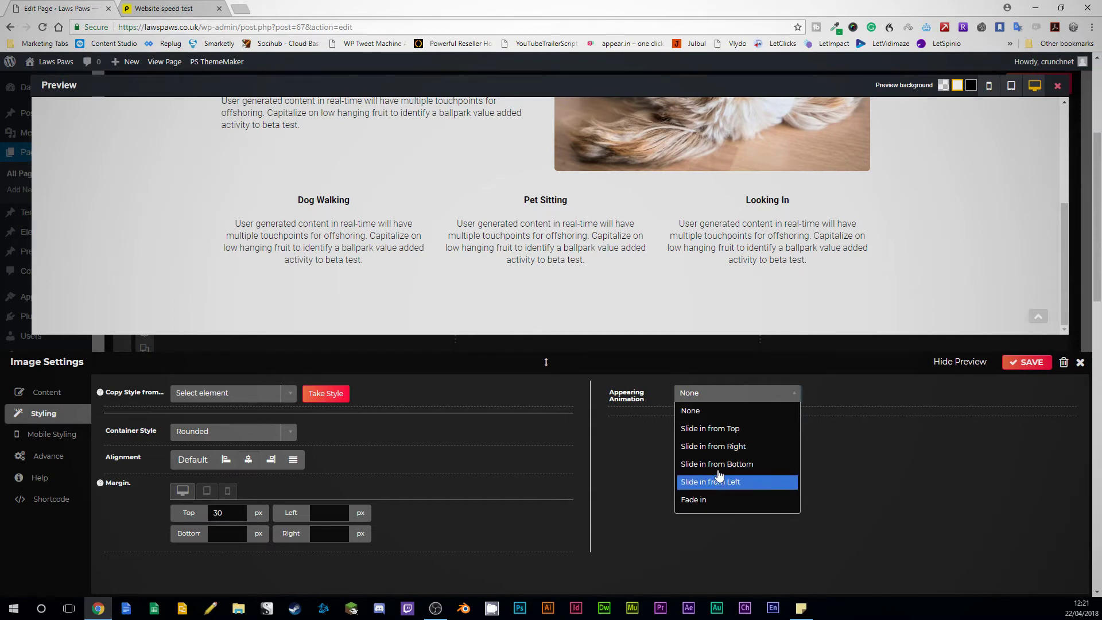
click(717, 447)
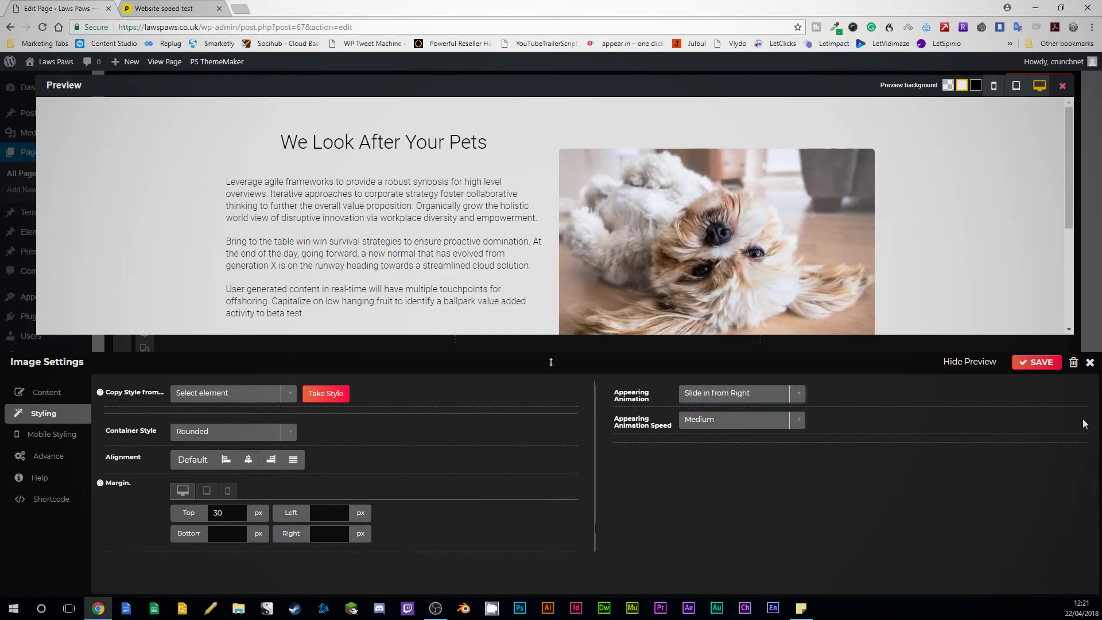
click(1028, 368)
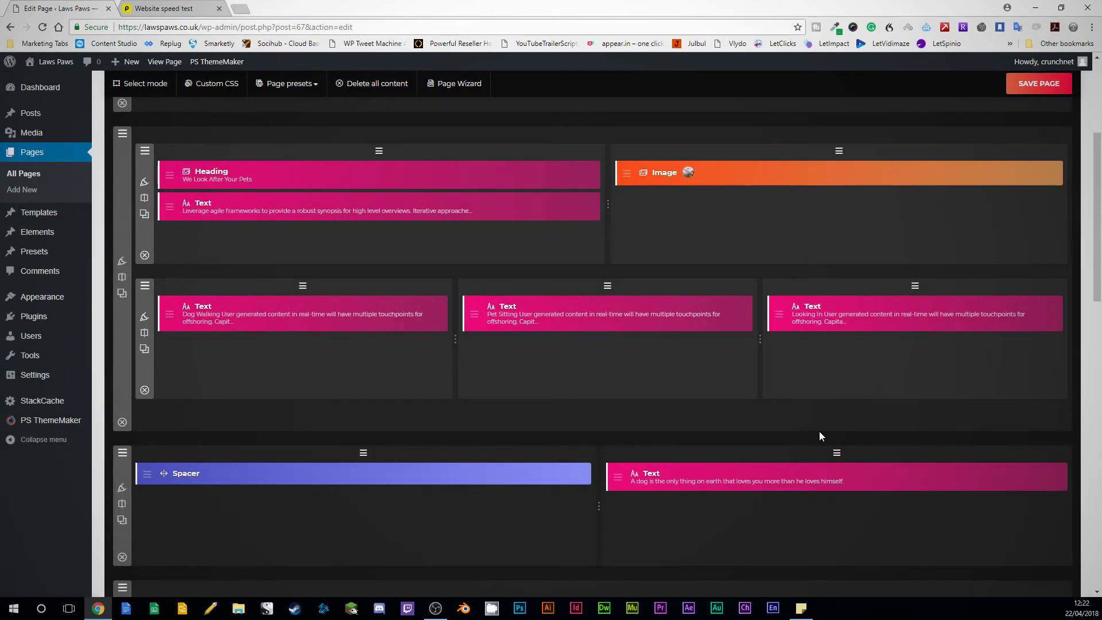
- Open the Dog Walking text's settings and view its Styling options
scroll(785, 431, up, 2)
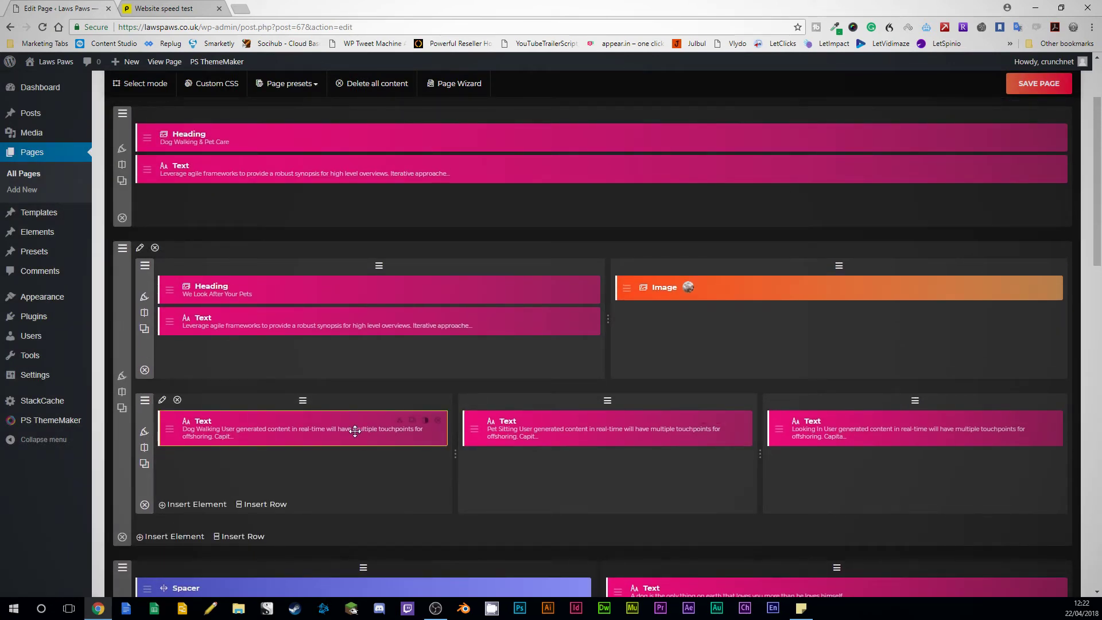
scroll(355, 431, down, 4)
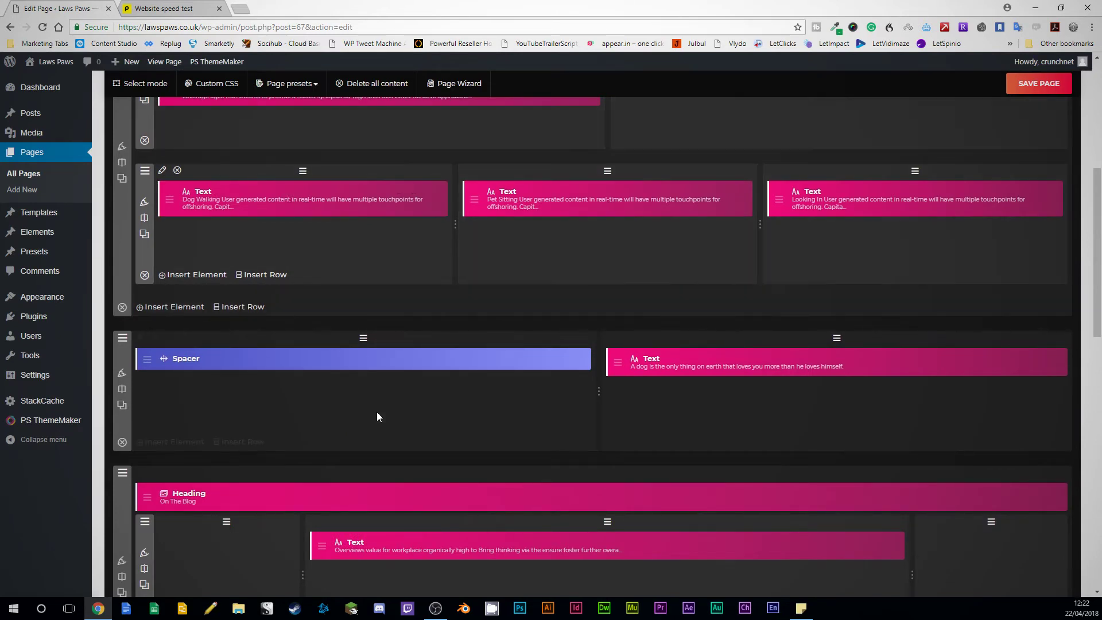
click(292, 195)
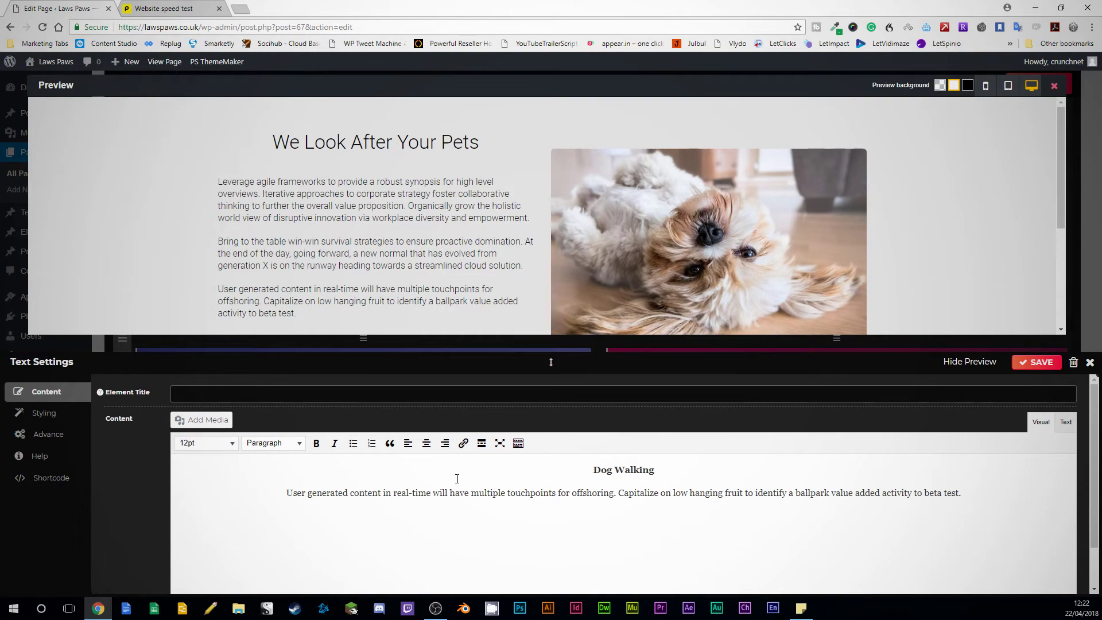
click(44, 413)
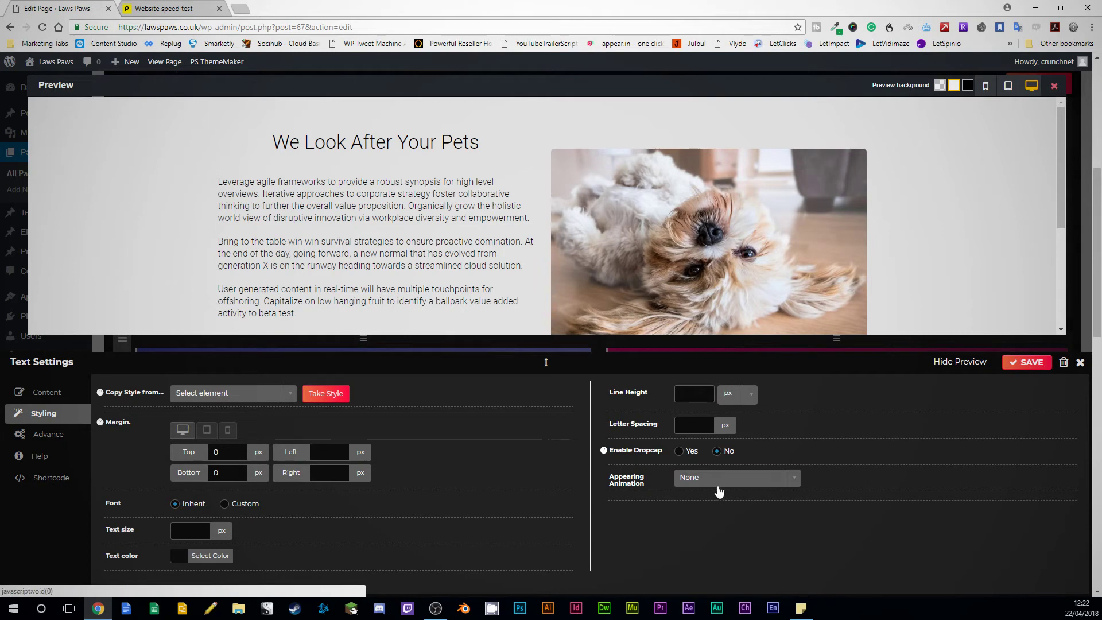
scroll(396, 212, down, 3)
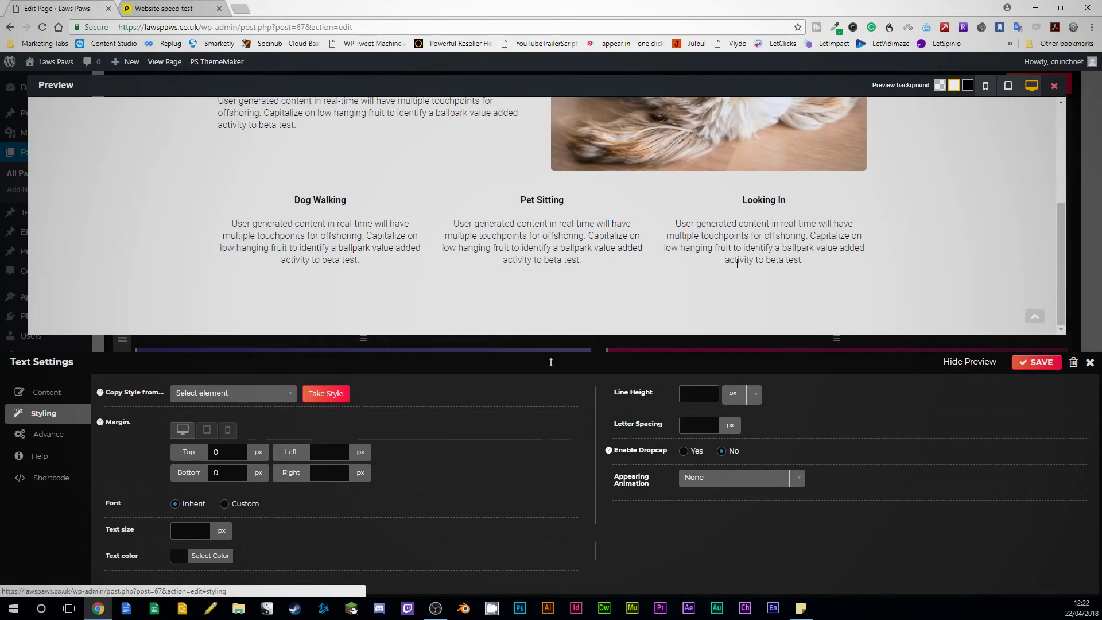
- Close Text Settings, glance at the dog quote text's settings, and check the Spacer's 200 px height
click(1090, 363)
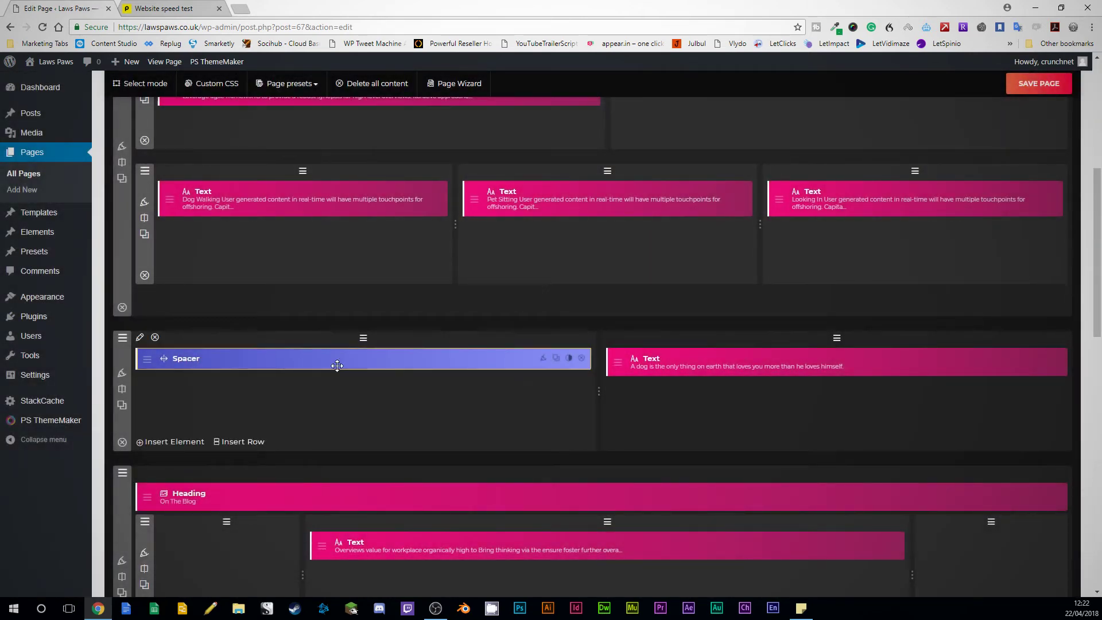
click(694, 367)
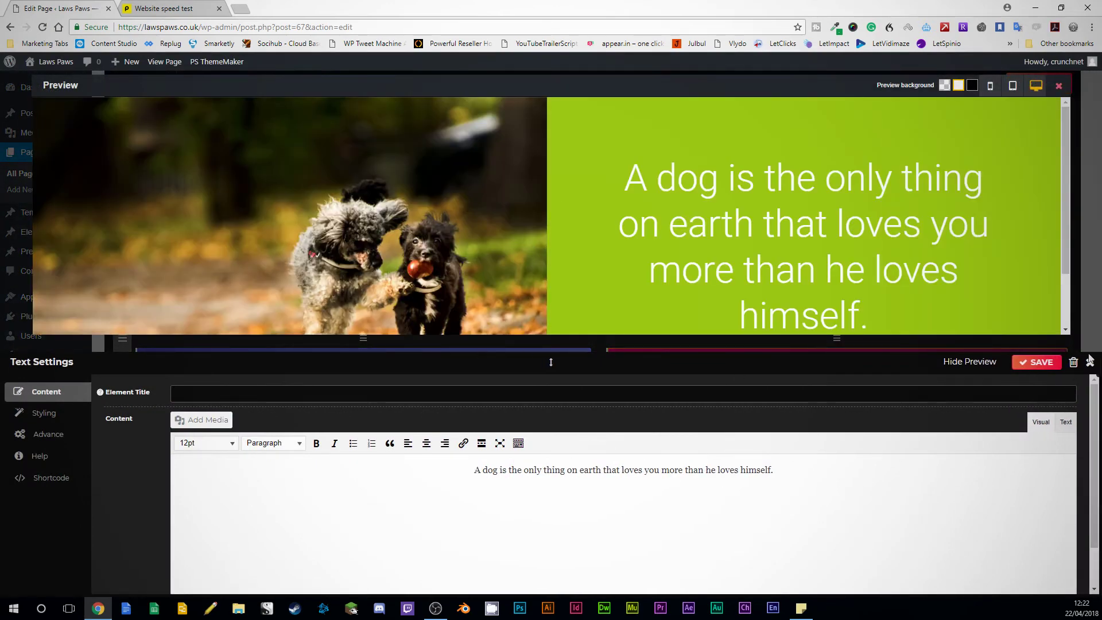
click(1090, 363)
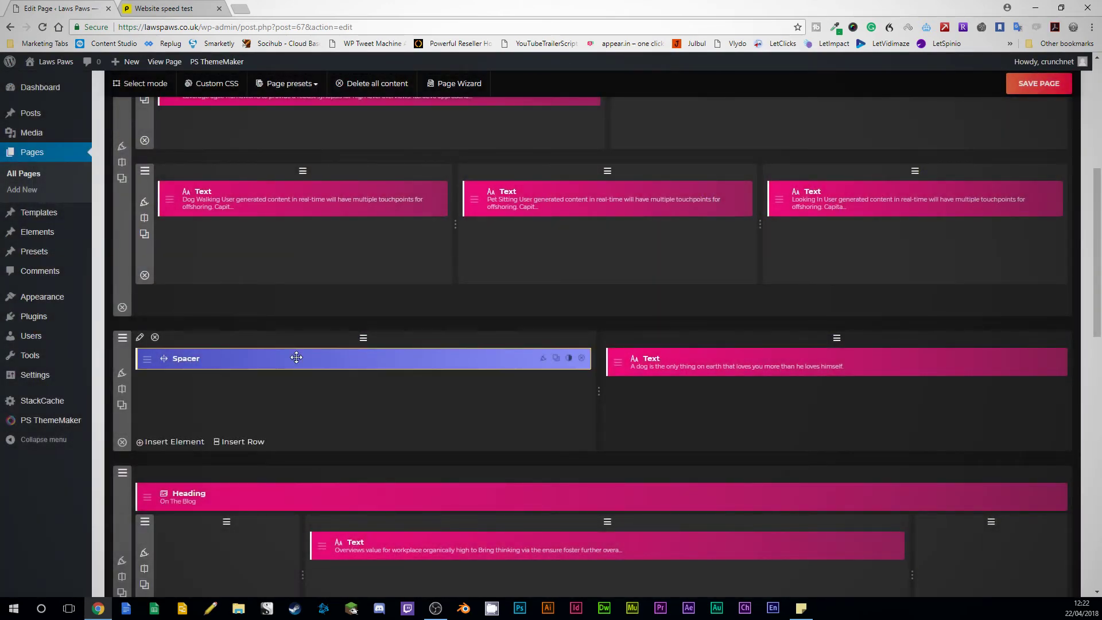
click(296, 358)
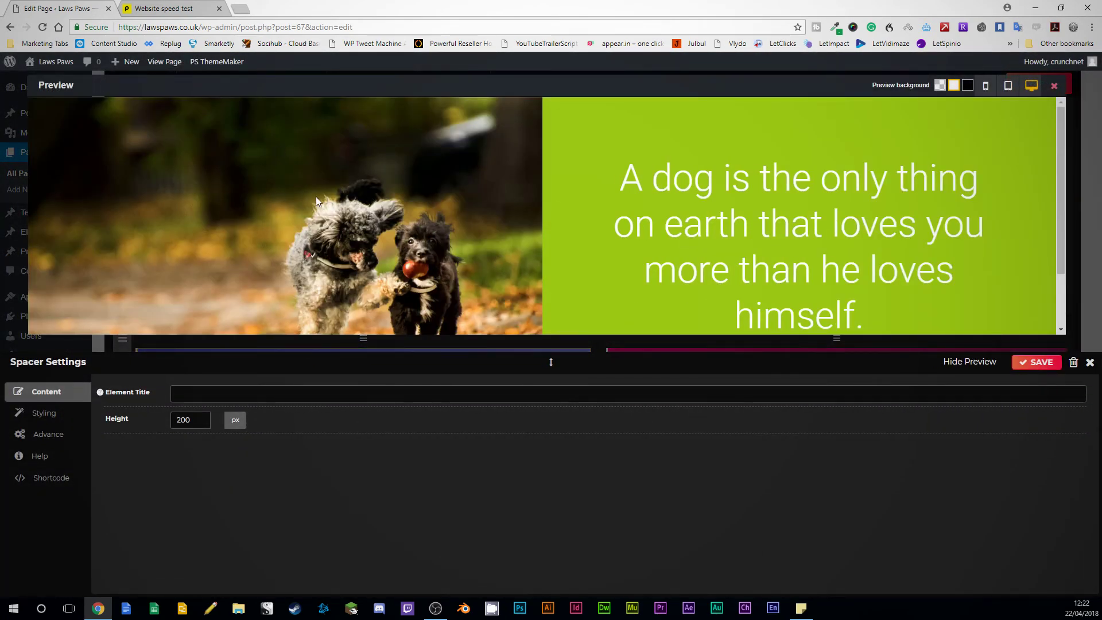
click(1090, 364)
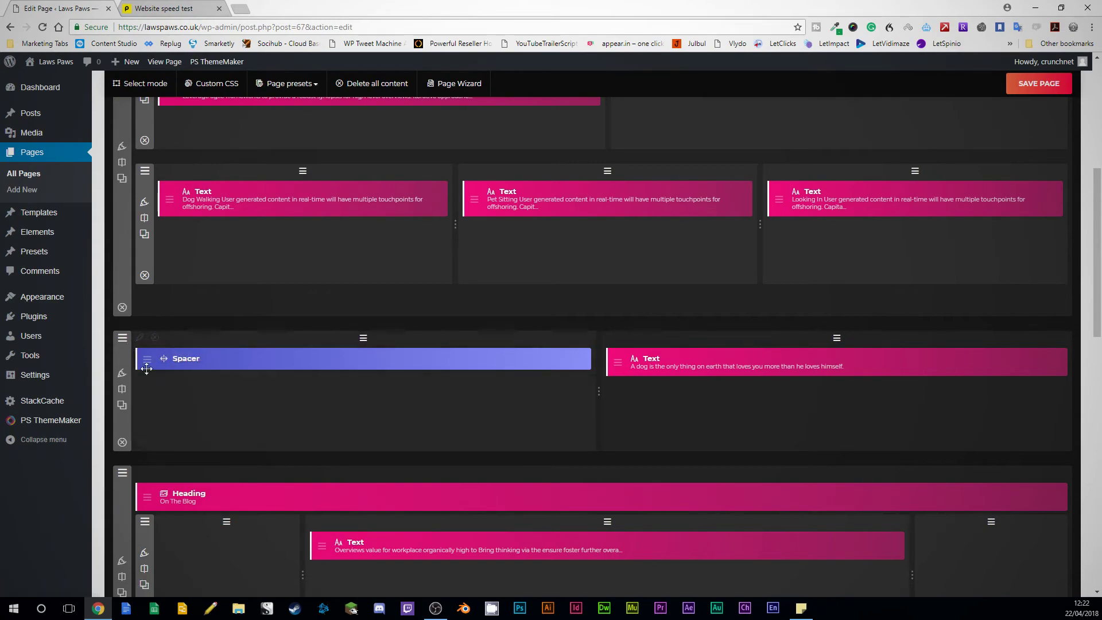
- Peek at the spacer's column settings, then set the row's Hide on to None and save
click(139, 338)
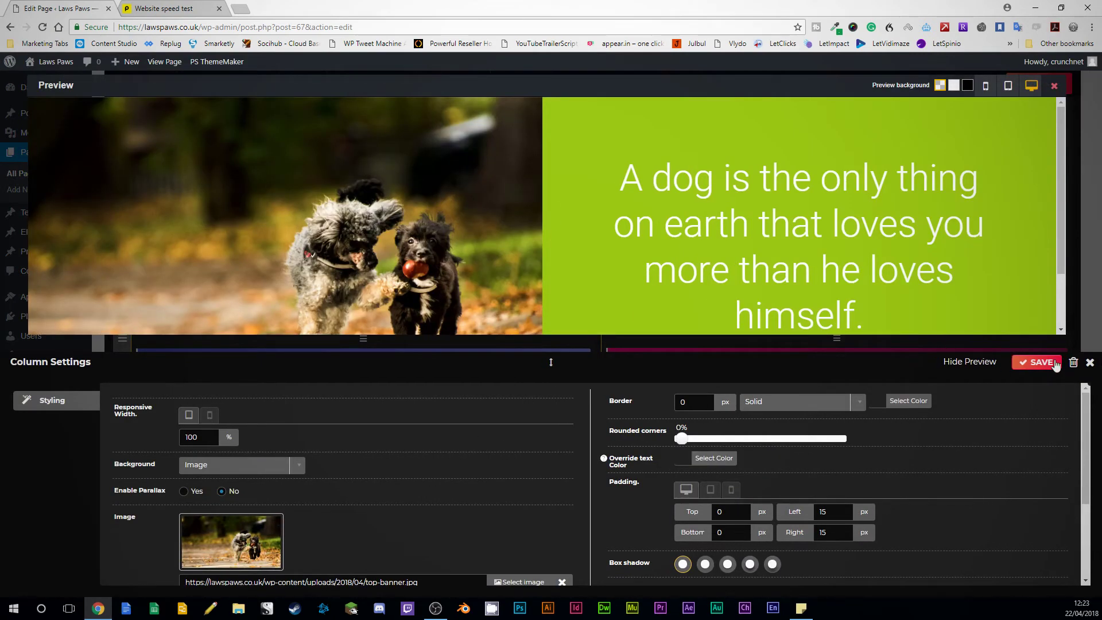
click(1090, 362)
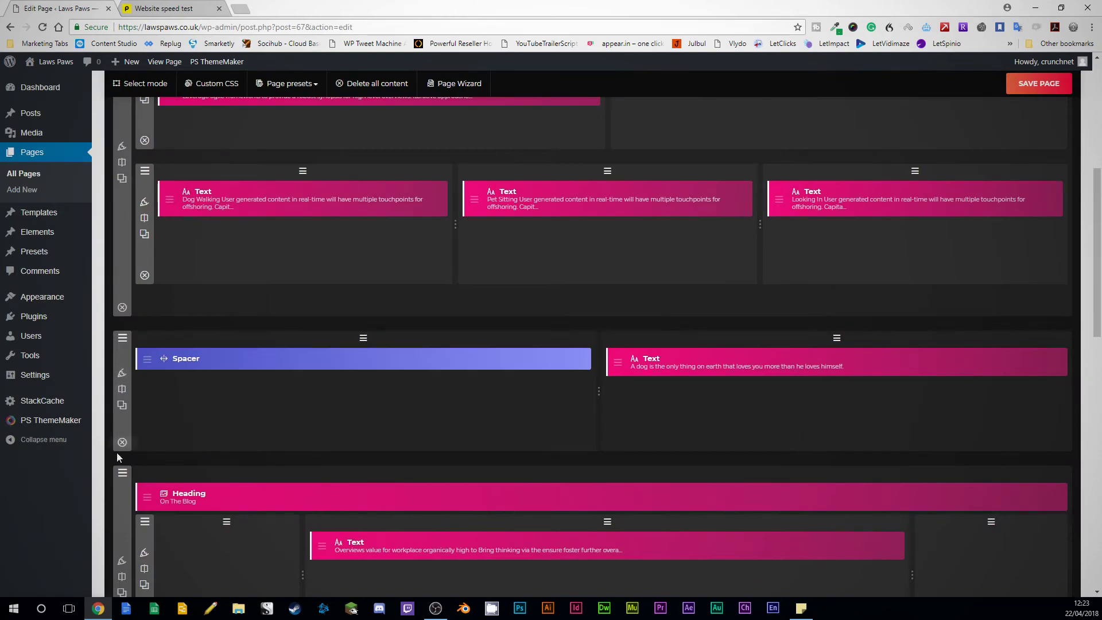
click(121, 389)
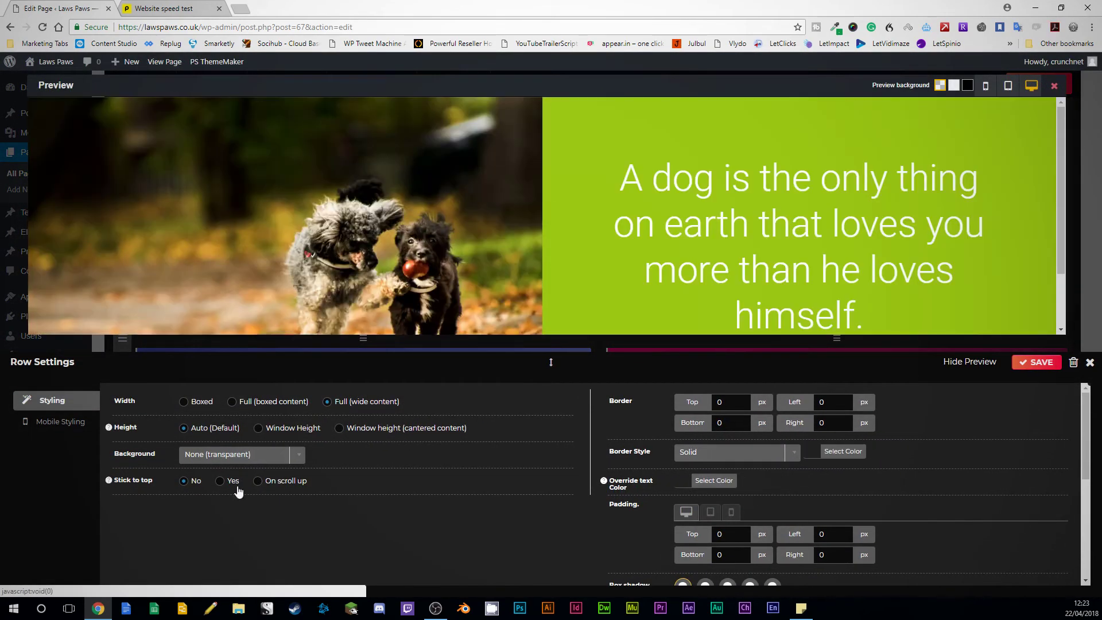
scroll(416, 505, down, 5)
scroll(635, 440, up, 1)
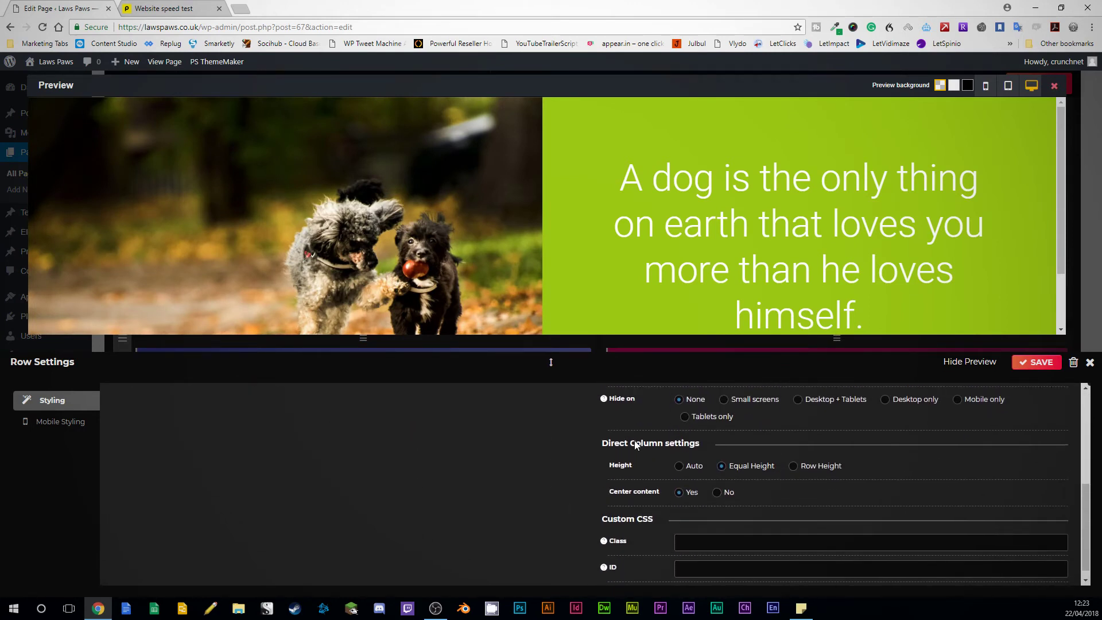
mouse_move(604, 445)
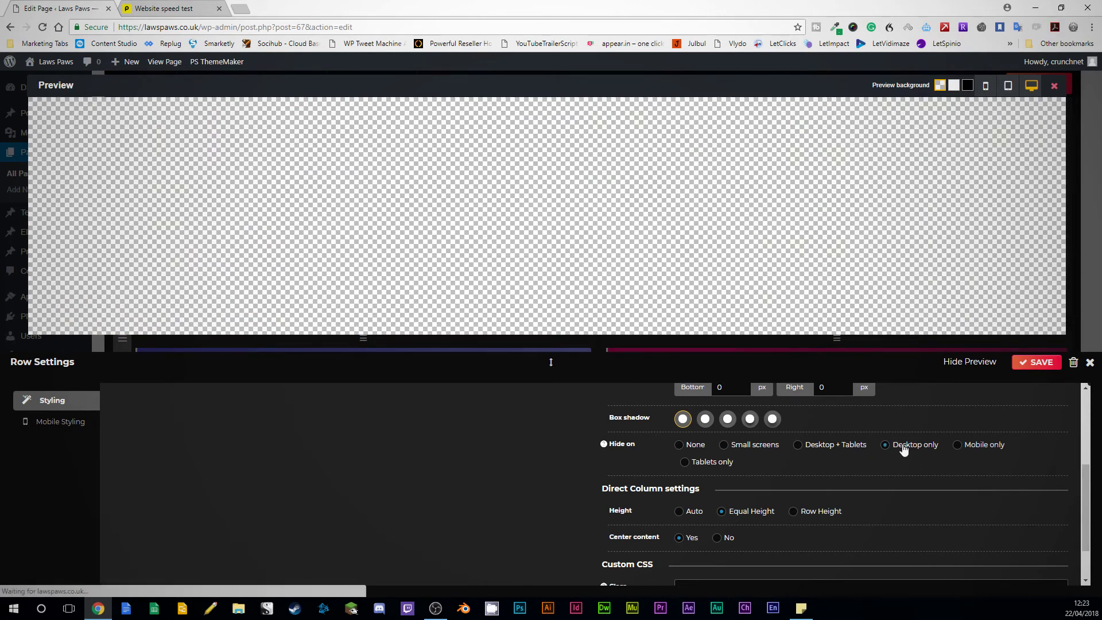
click(695, 451)
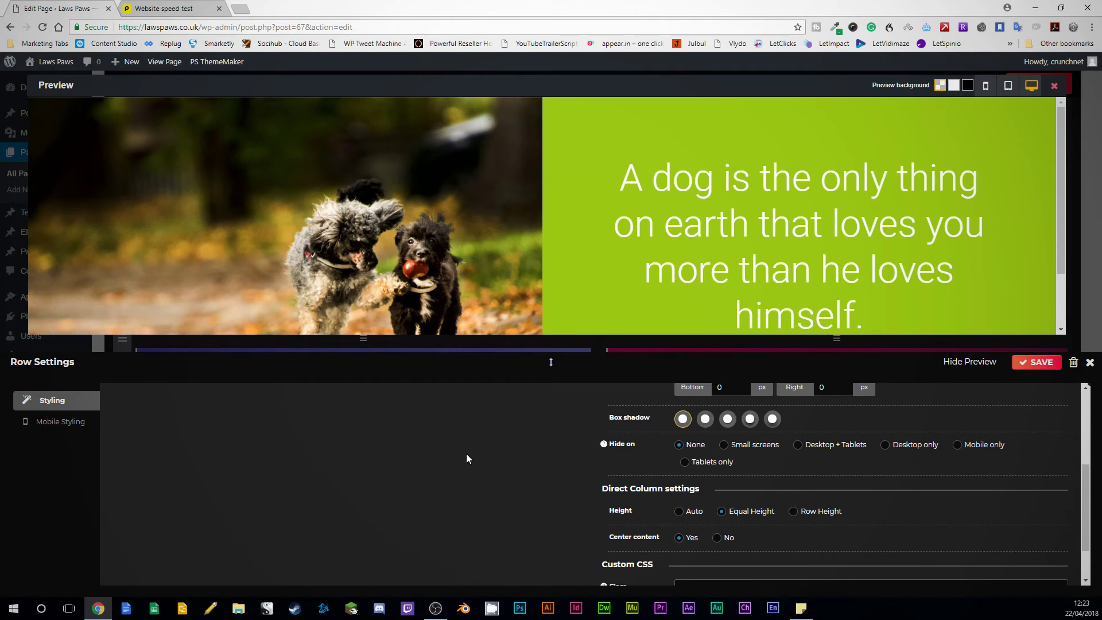
click(1029, 366)
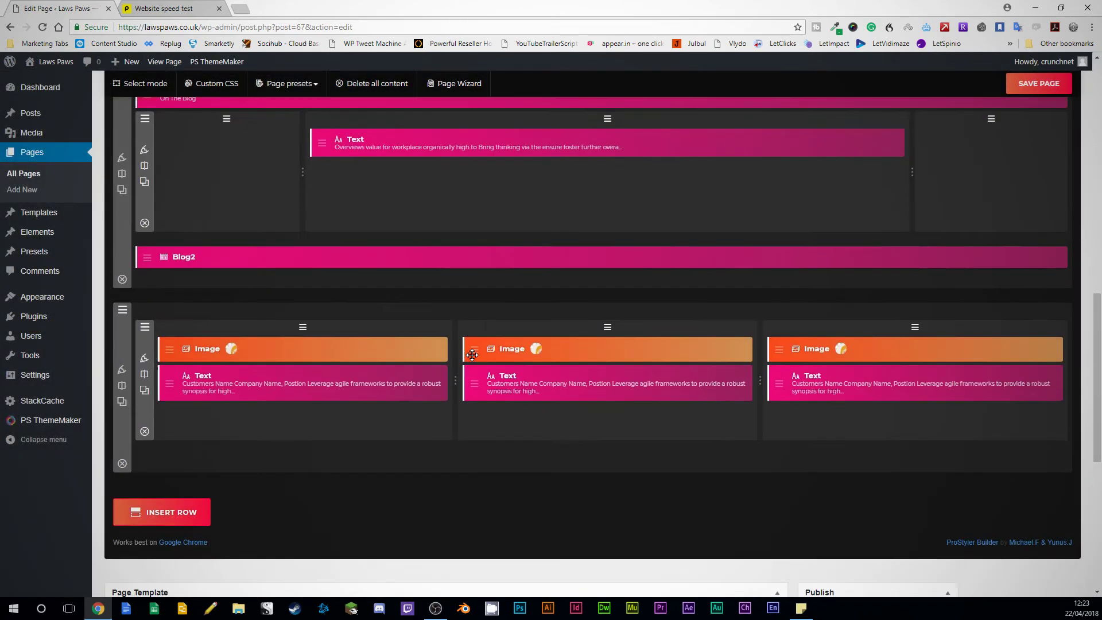
- Open the Services page for editing from the Pages list
scroll(472, 355, up, 10)
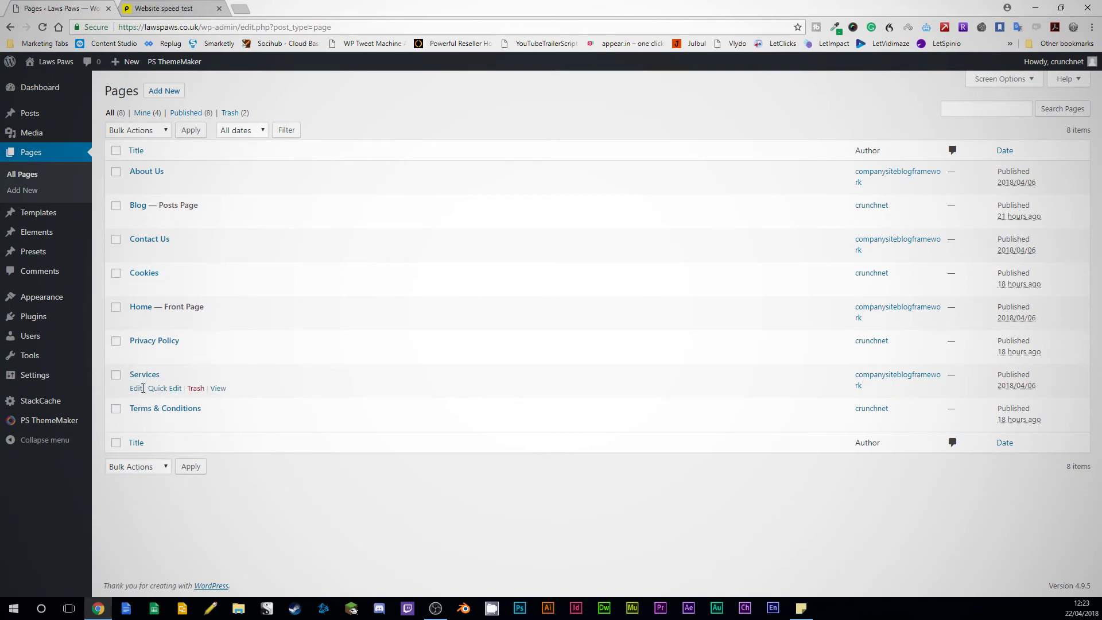
click(144, 374)
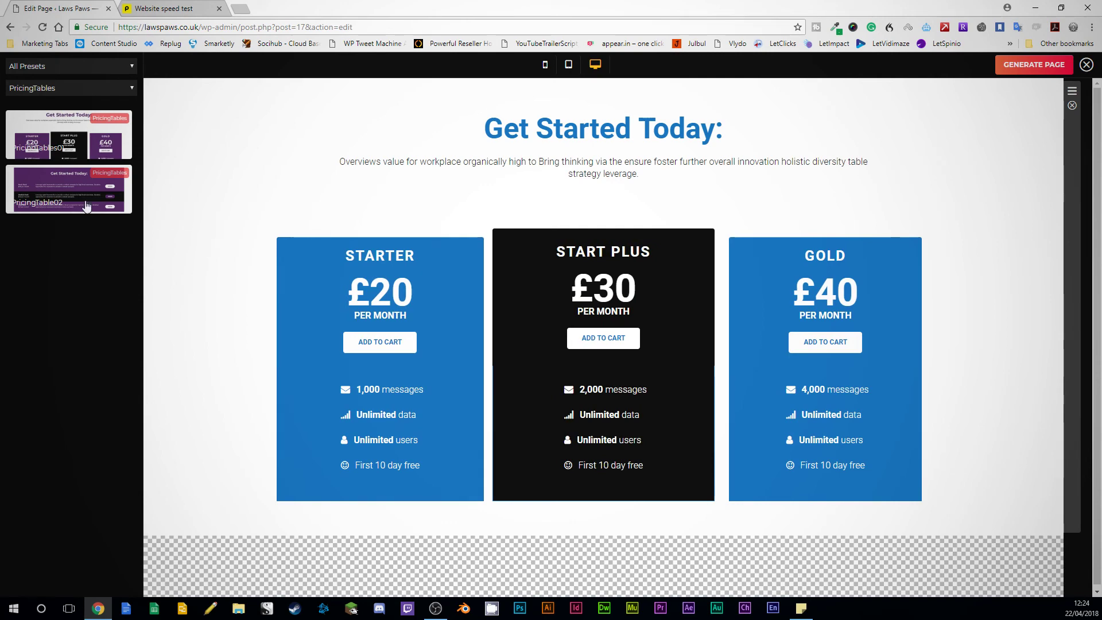
- Add Content presets: Your Headline Here, Power Benefit Headline, and a second Your Headline Here
click(67, 88)
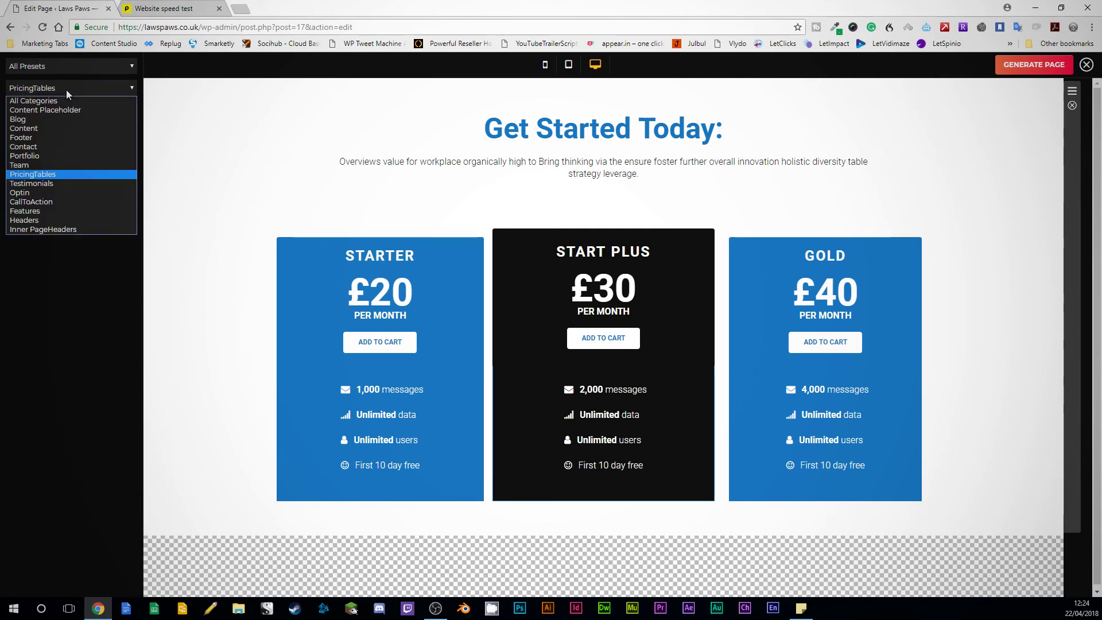
click(46, 126)
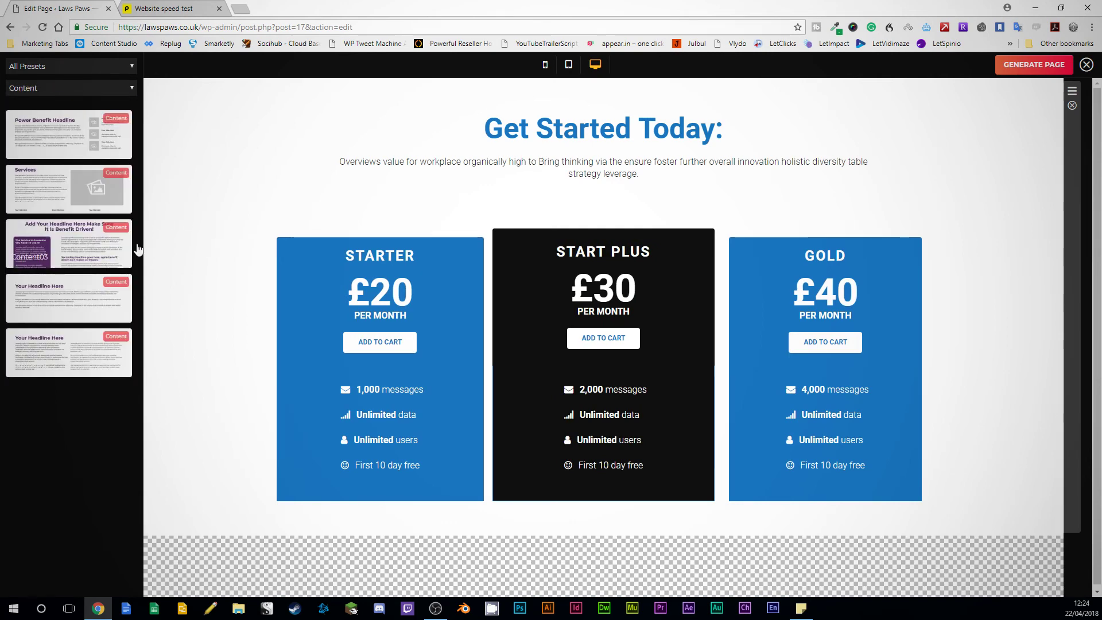
drag(59, 352, 393, 163)
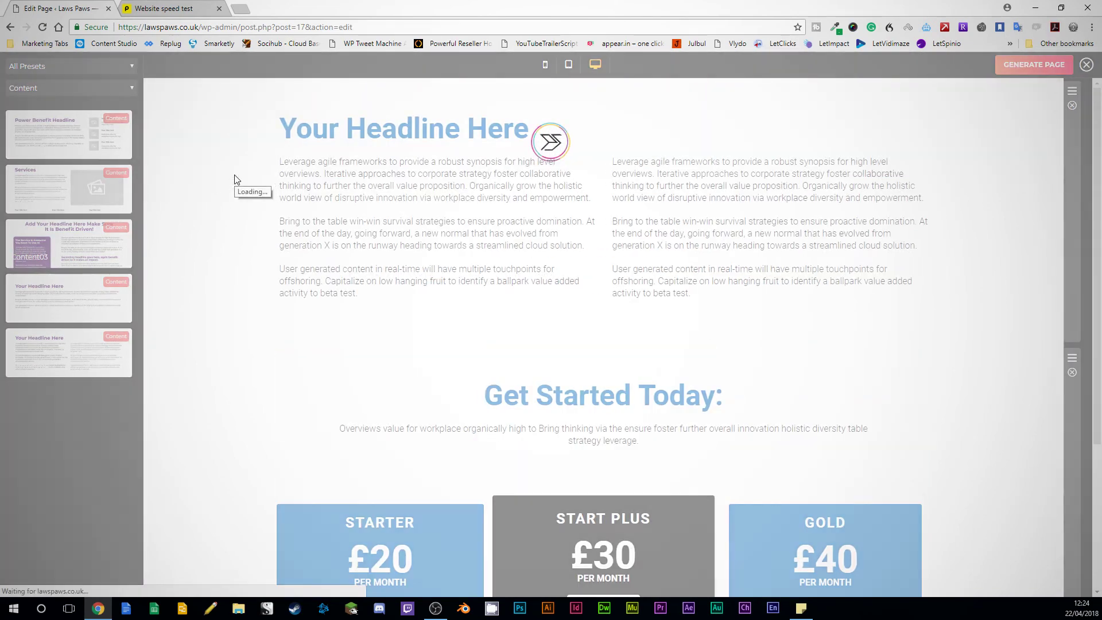
drag(52, 132, 423, 399)
scroll(671, 364, down, 5)
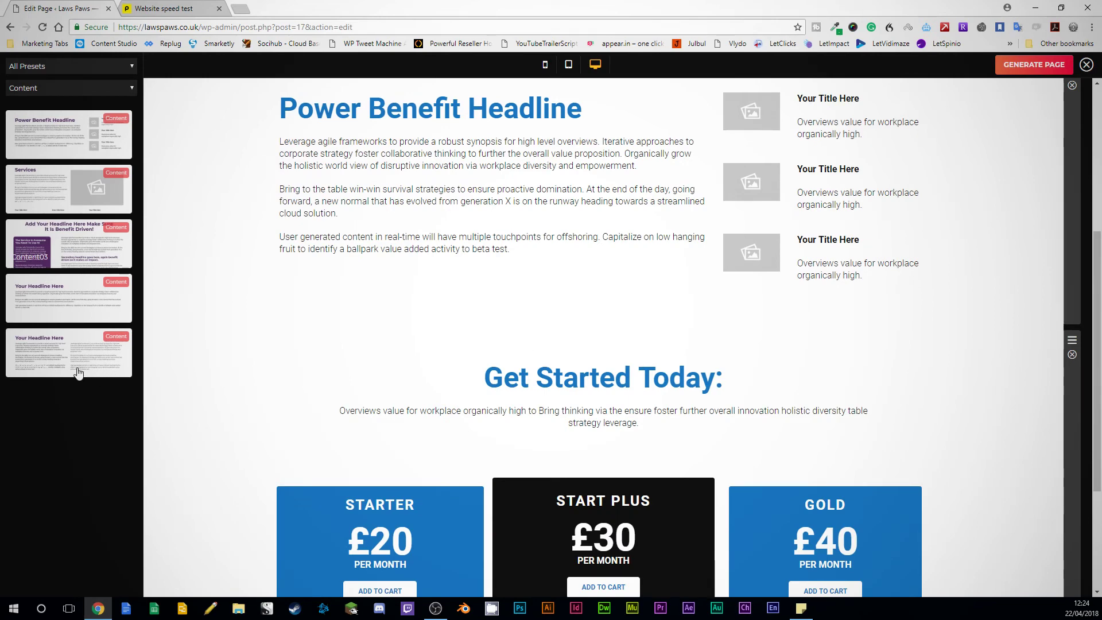
drag(32, 303, 541, 332)
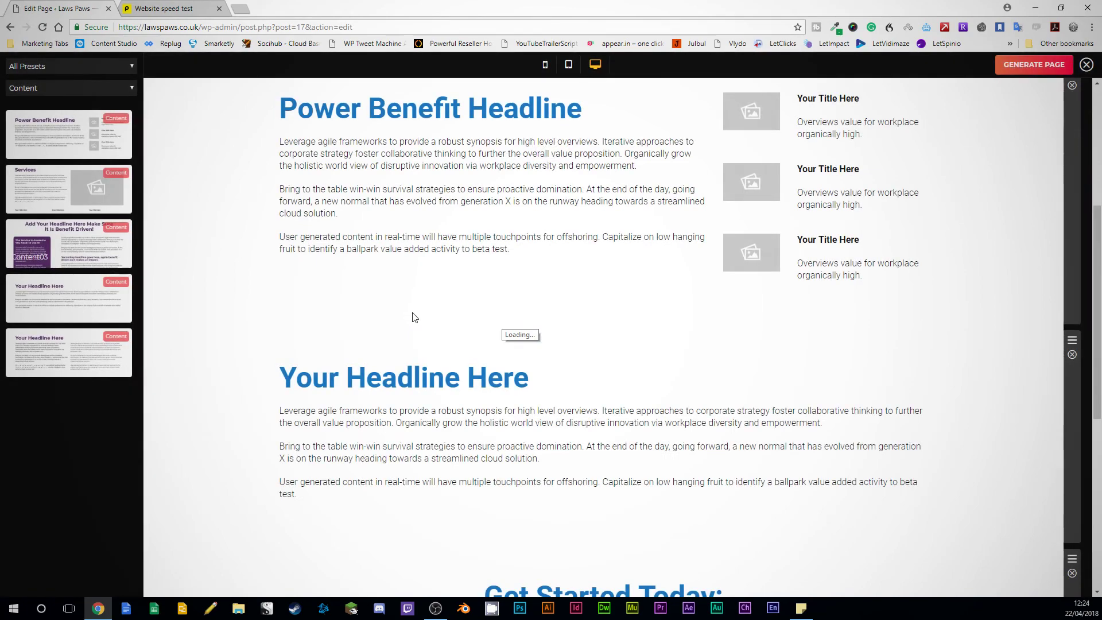
scroll(605, 394, down, 7)
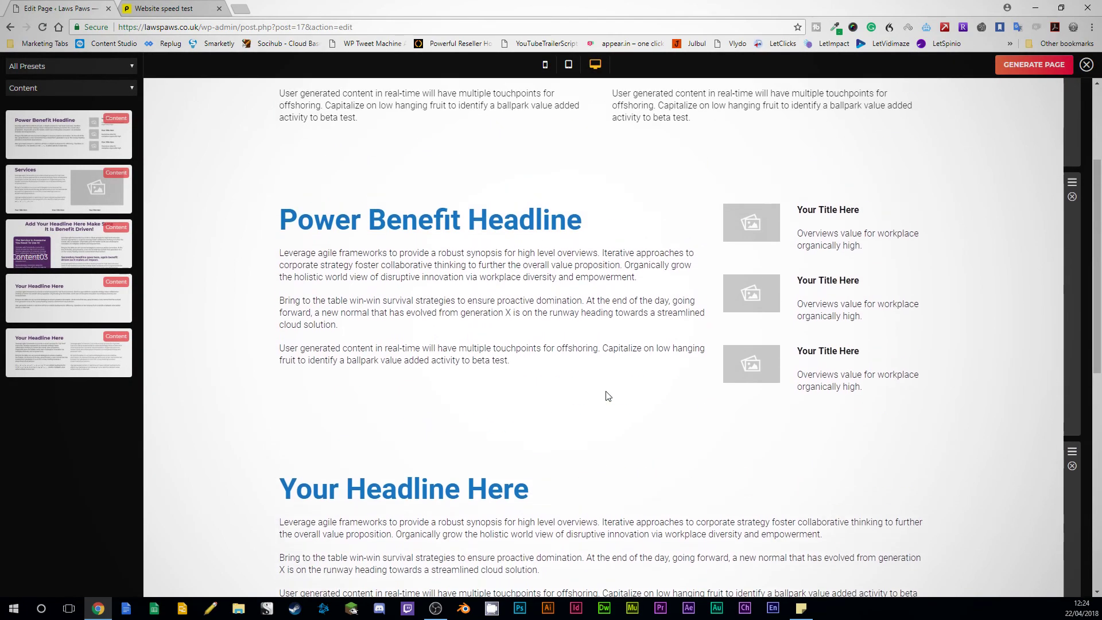
scroll(607, 396, up, 3)
- Switch the presets to Team and drag in the Meet The Team section with three profiles
click(65, 88)
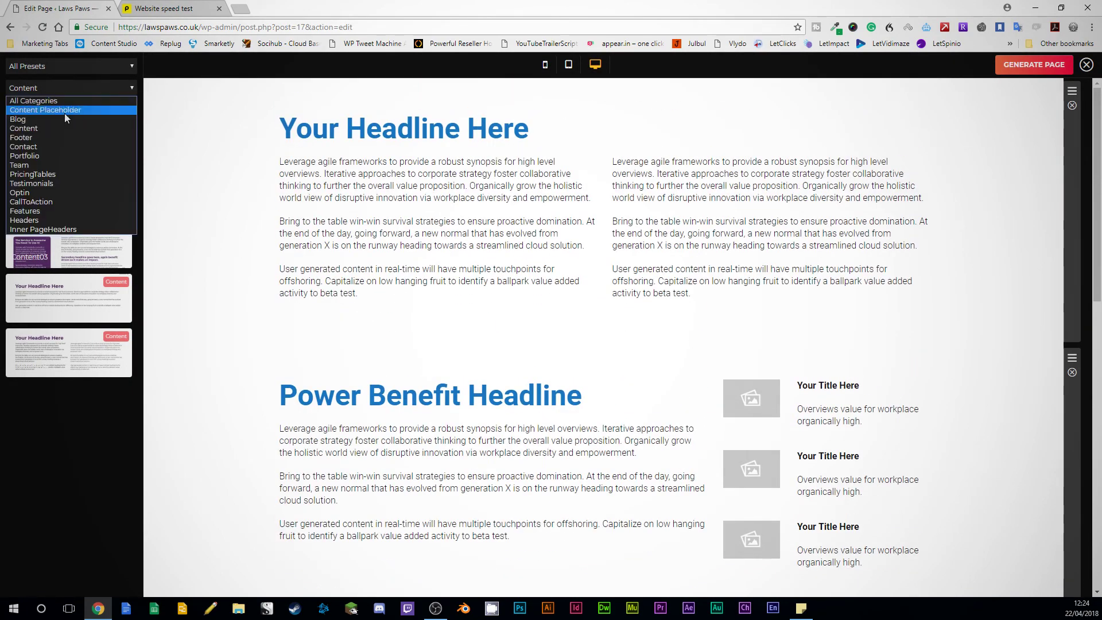
click(66, 157)
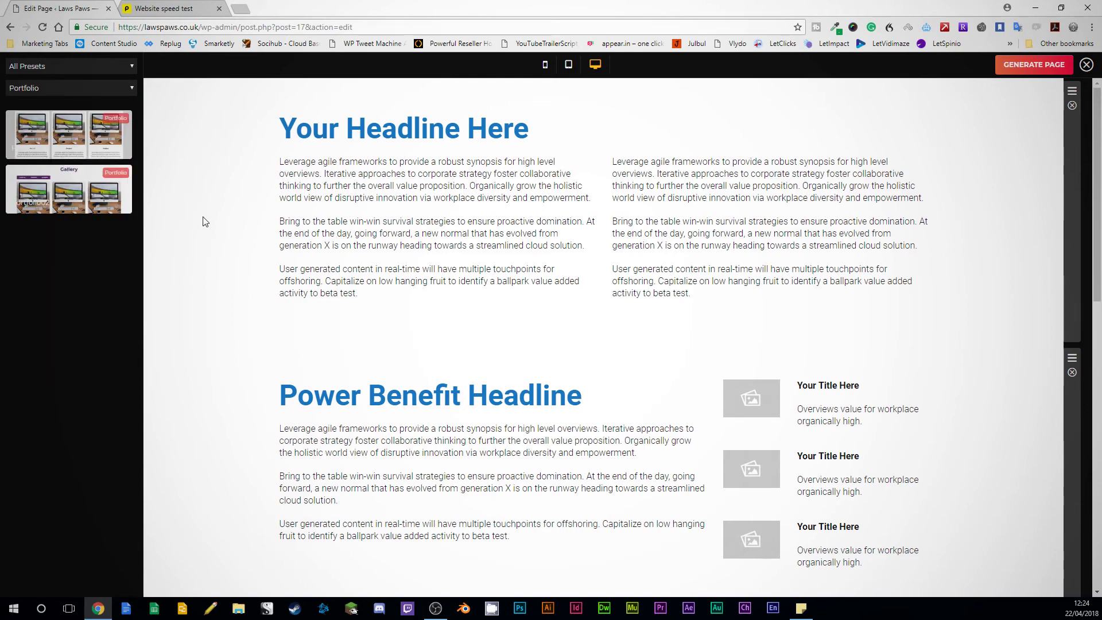
click(63, 91)
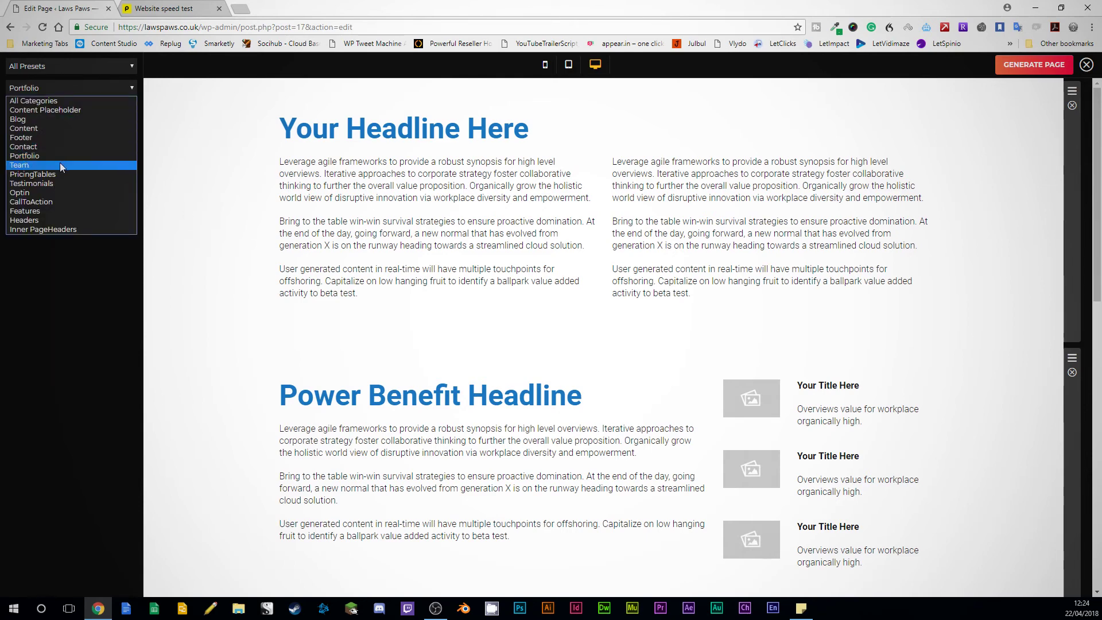
click(60, 163)
drag(70, 194, 664, 485)
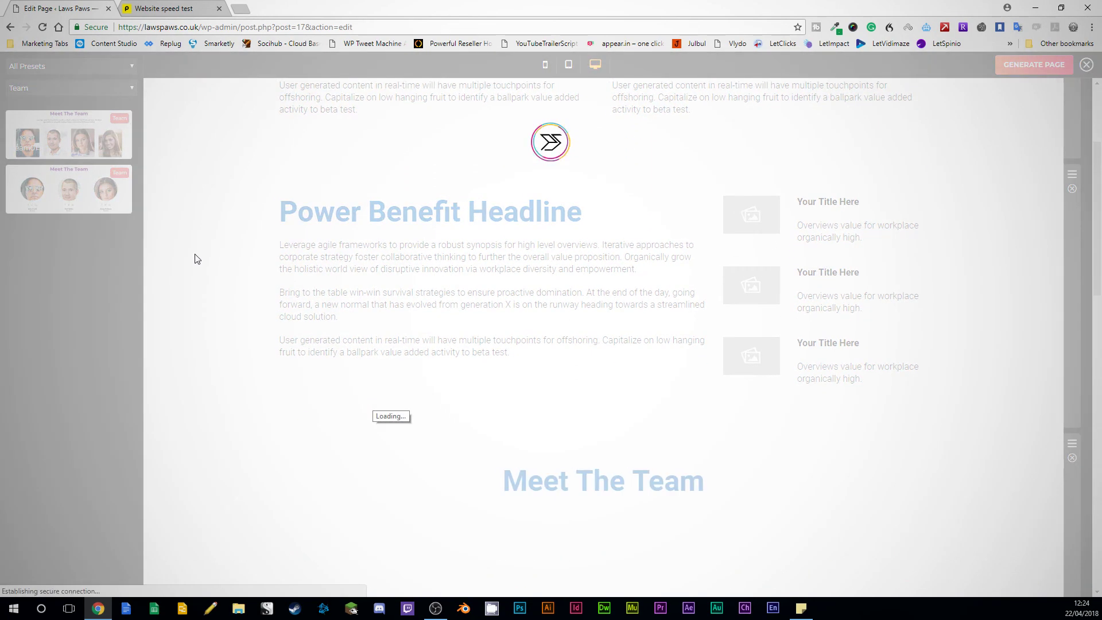
scroll(272, 278, down, 8)
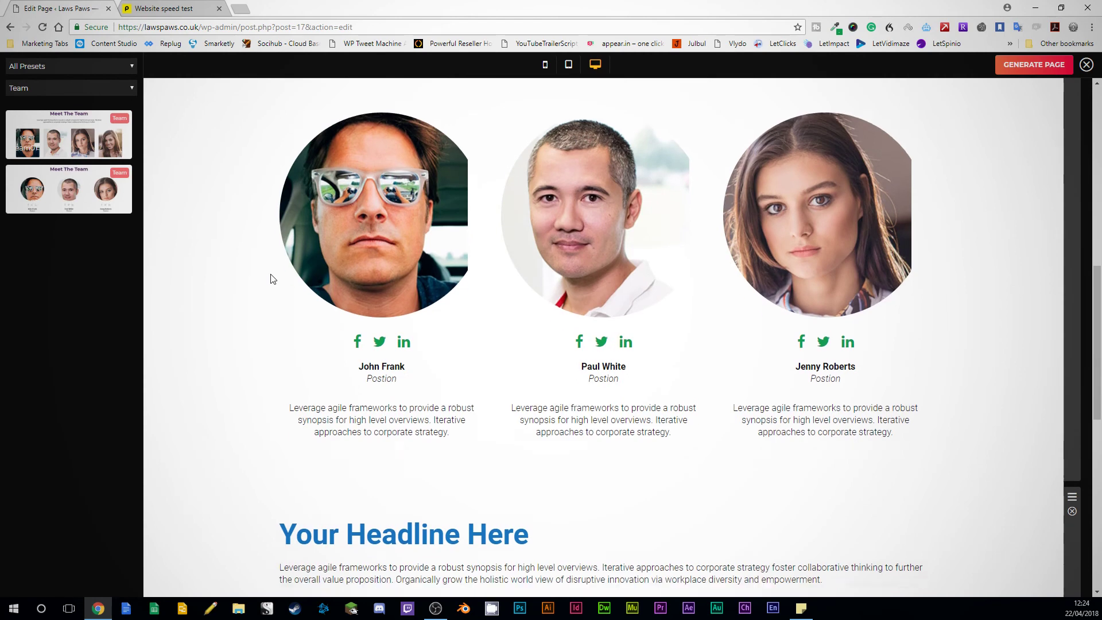
scroll(273, 278, up, 10)
scroll(273, 278, up, 1)
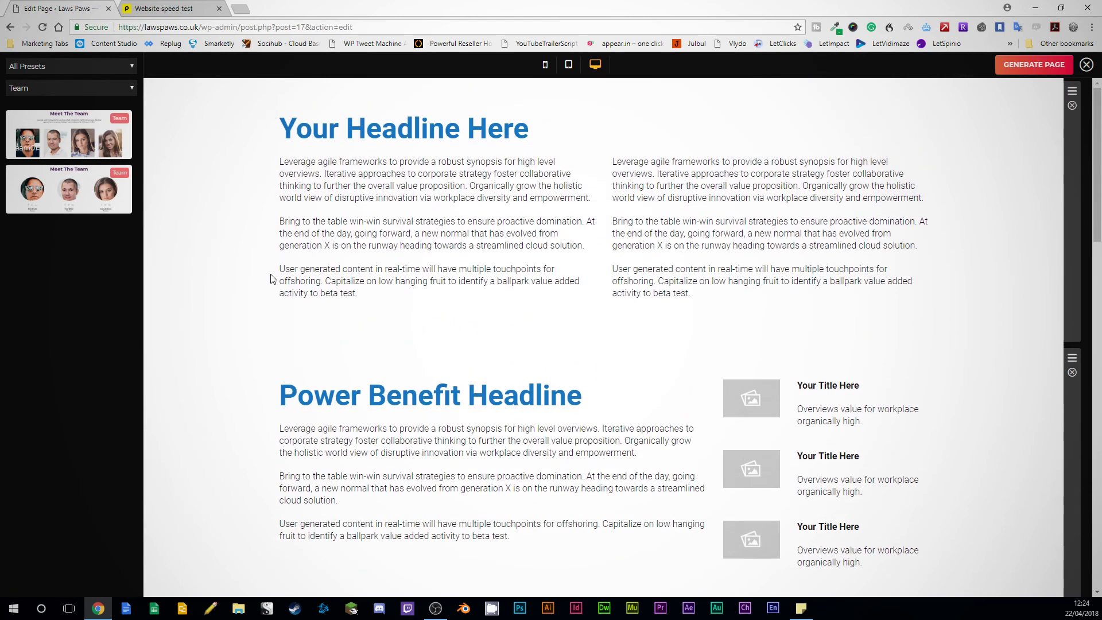
- Exit the Page Wizard, confirming the prompt, to return to the Services page's Heading and Text rows
click(1087, 65)
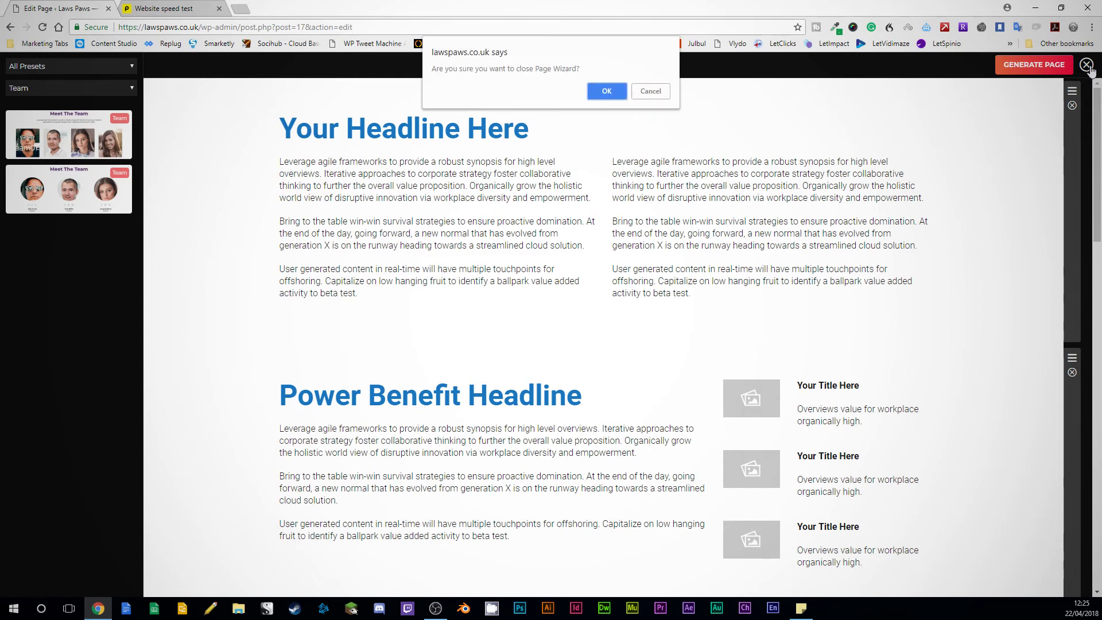
click(608, 90)
scroll(488, 346, up, 3)
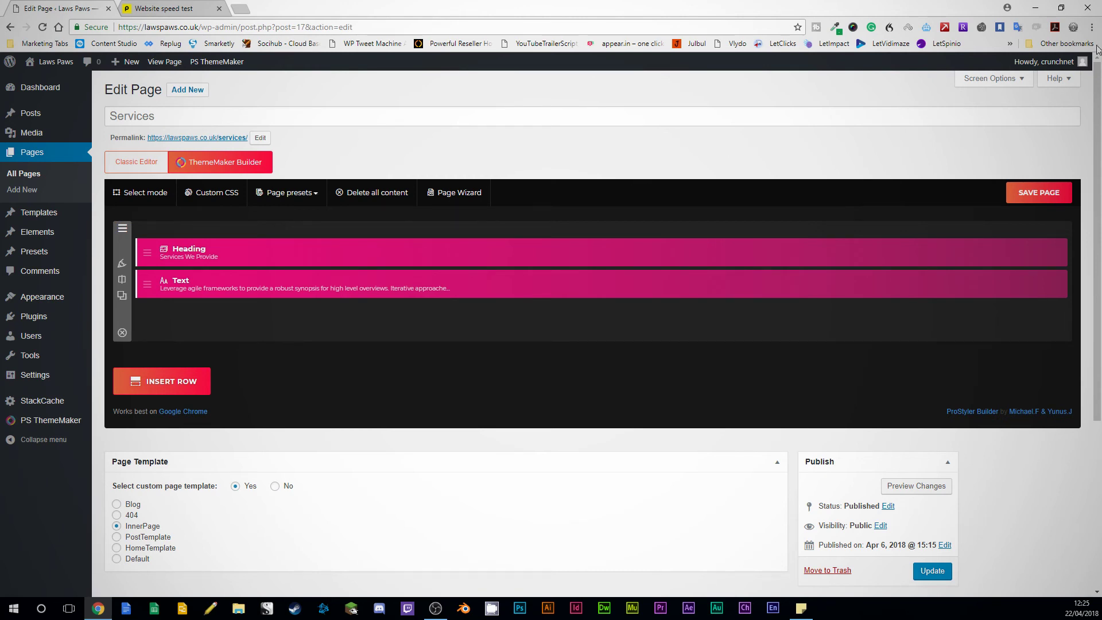
key(alt+Tab)
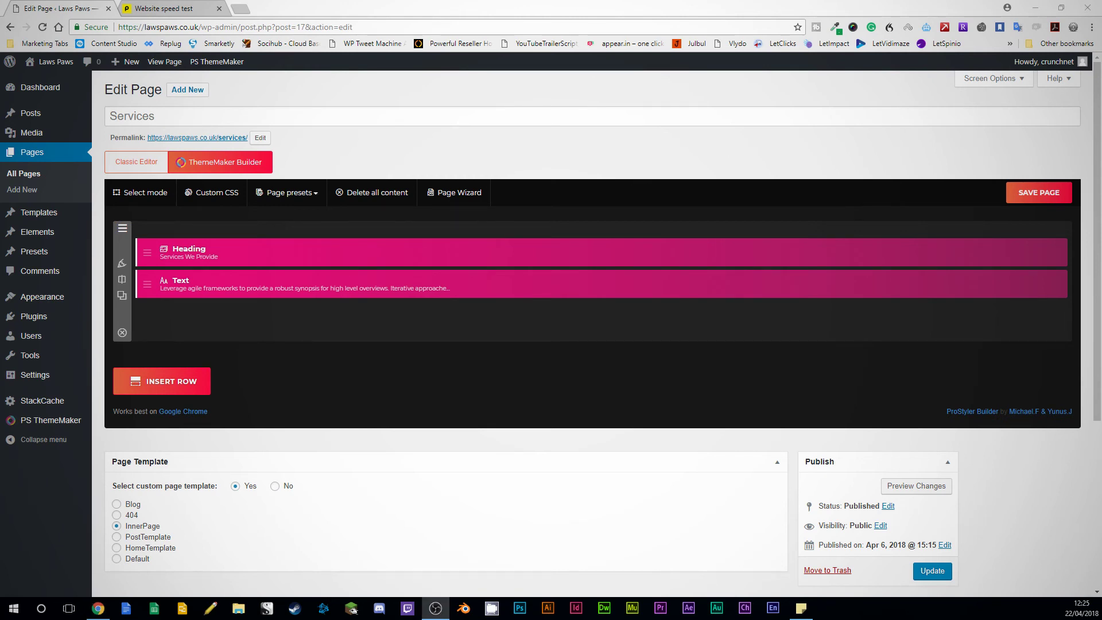